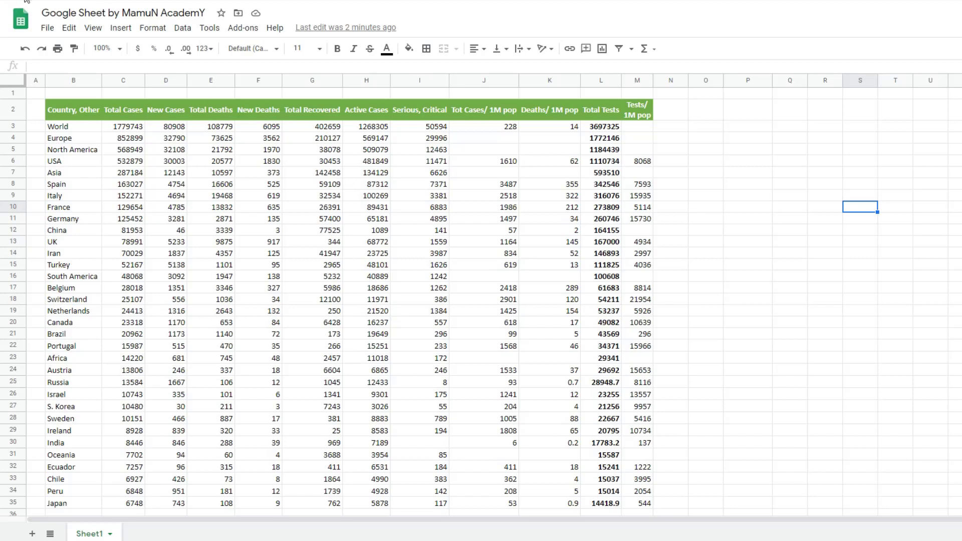
# Clear the 8068 value from USA's Tests/1M pop cell M6
pyautogui.click(69, 28)
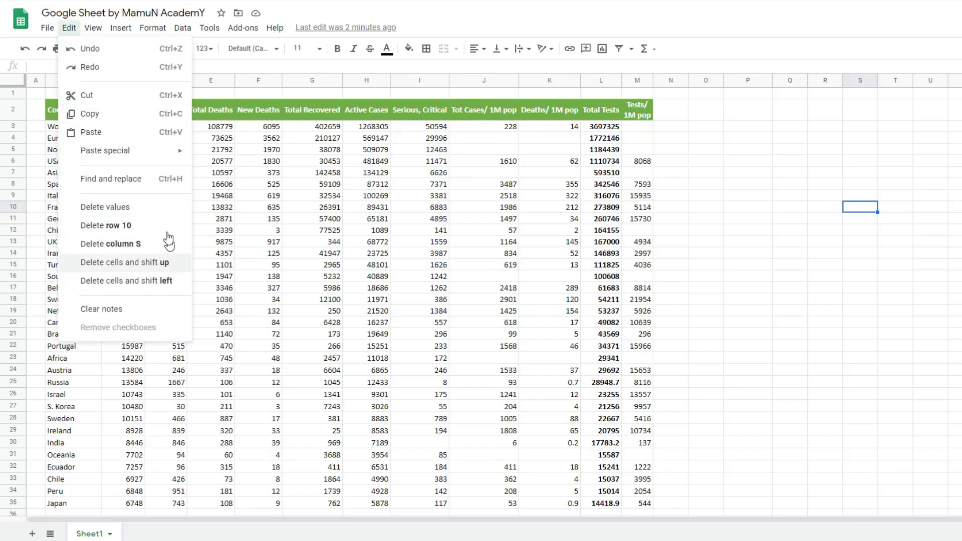
pyautogui.click(304, 198)
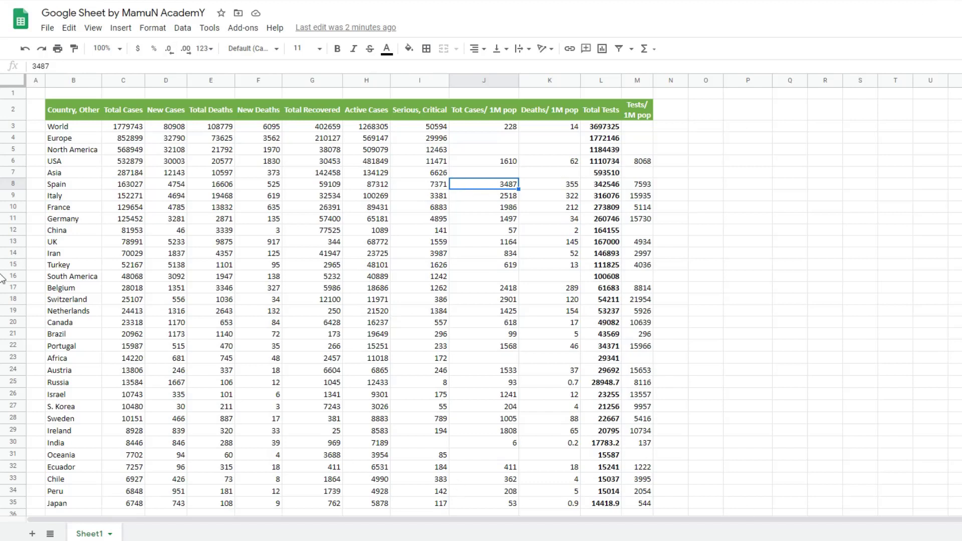
pyautogui.click(69, 28)
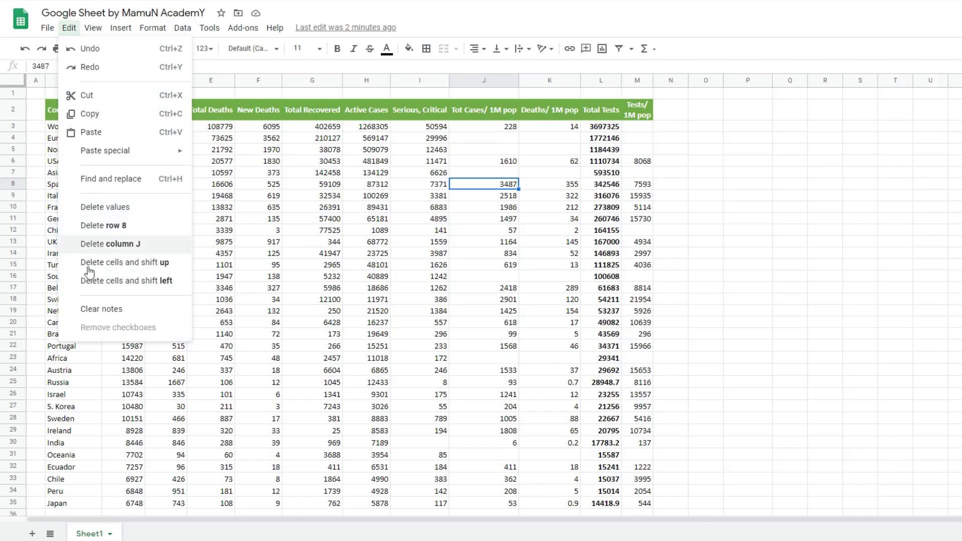
pyautogui.click(480, 178)
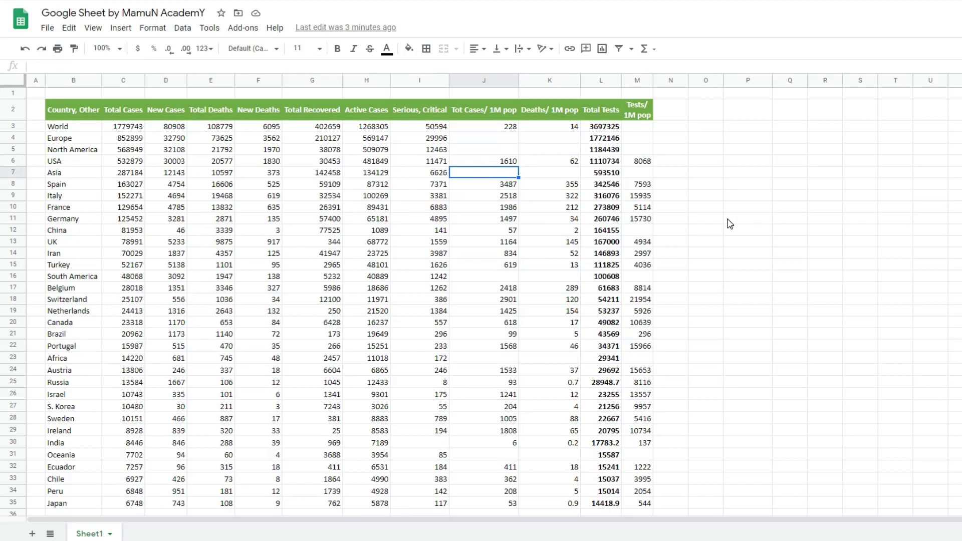
pyautogui.click(649, 163)
pyautogui.press('Delete')
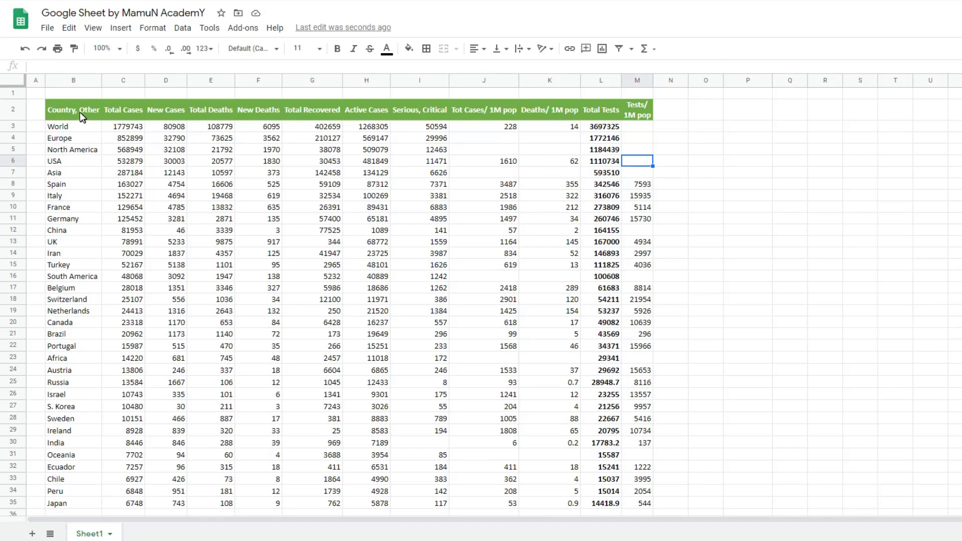
# Fill the New Deaths cells F3:F11, World through Germany, with light green
pyautogui.moveTo(79, 110)
pyautogui.mouseDown()
pyautogui.moveTo(647, 407)
pyautogui.moveTo(648, 344)
pyautogui.mouseUp()
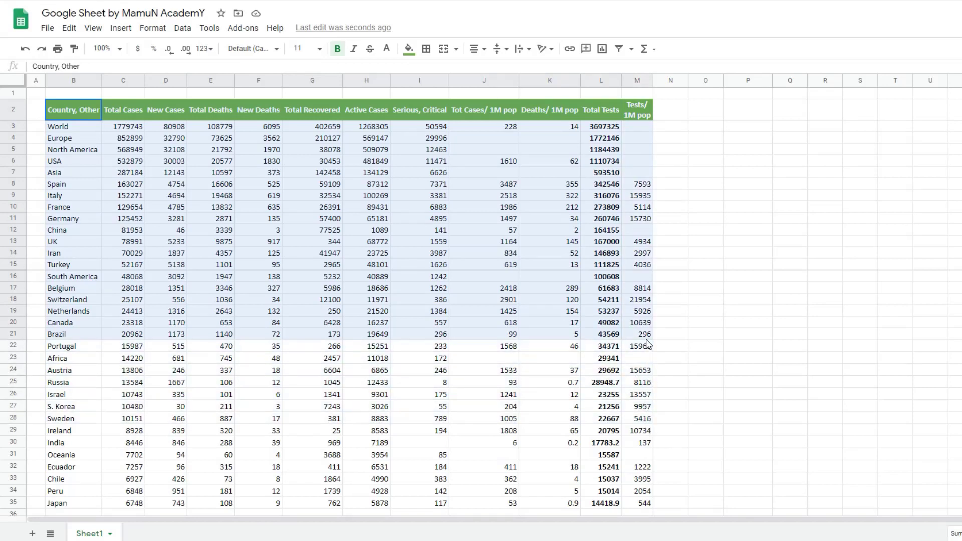
pyautogui.moveTo(648, 343); pyautogui.dragTo(647, 337)
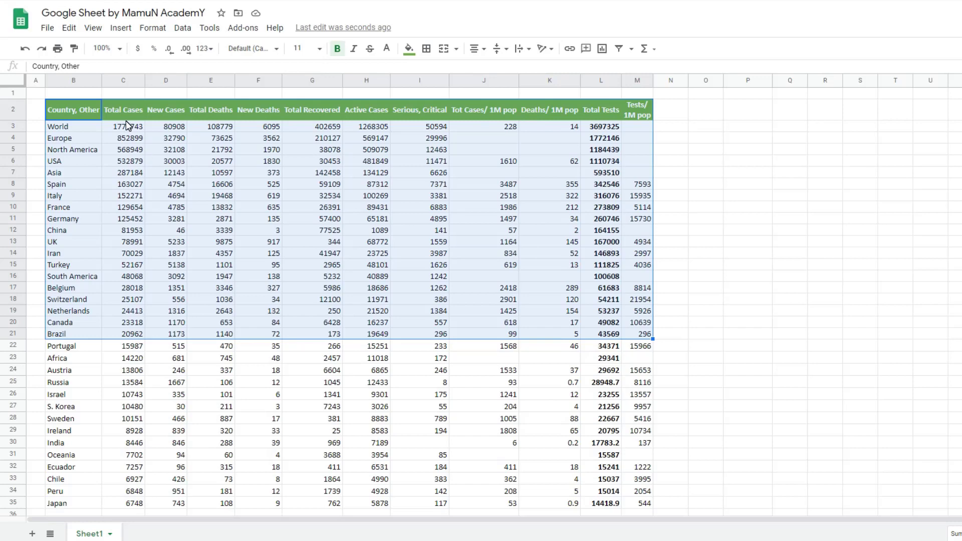
pyautogui.click(228, 173)
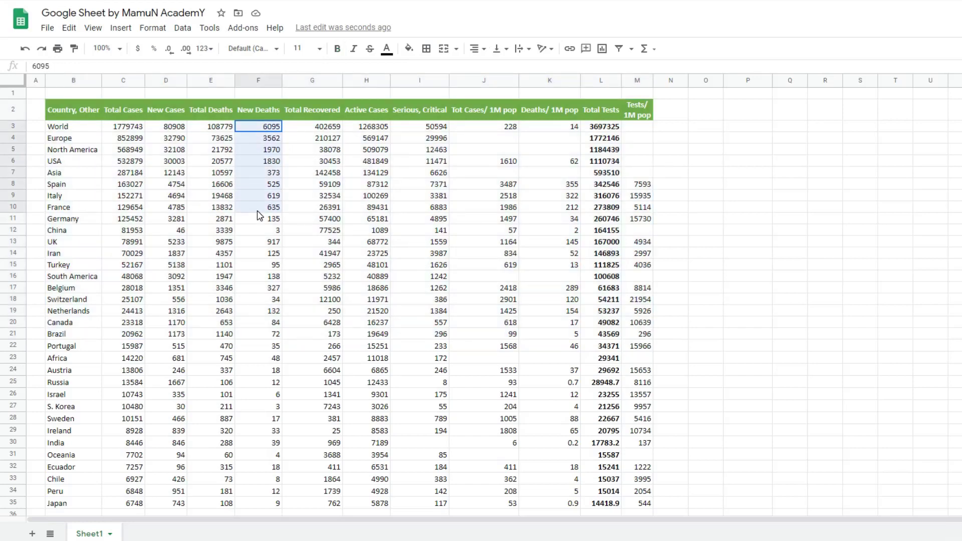
pyautogui.moveTo(260, 127); pyautogui.dragTo(262, 219)
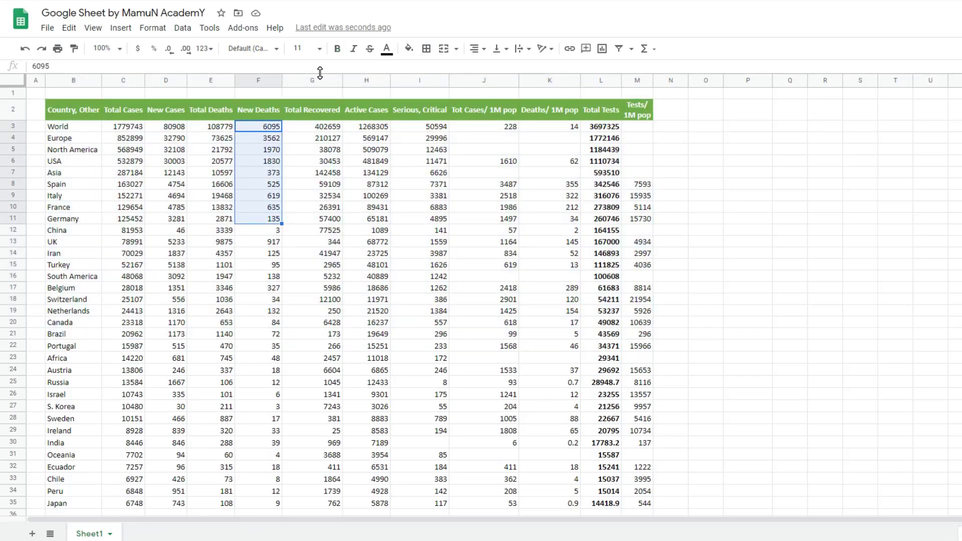
pyautogui.click(409, 50)
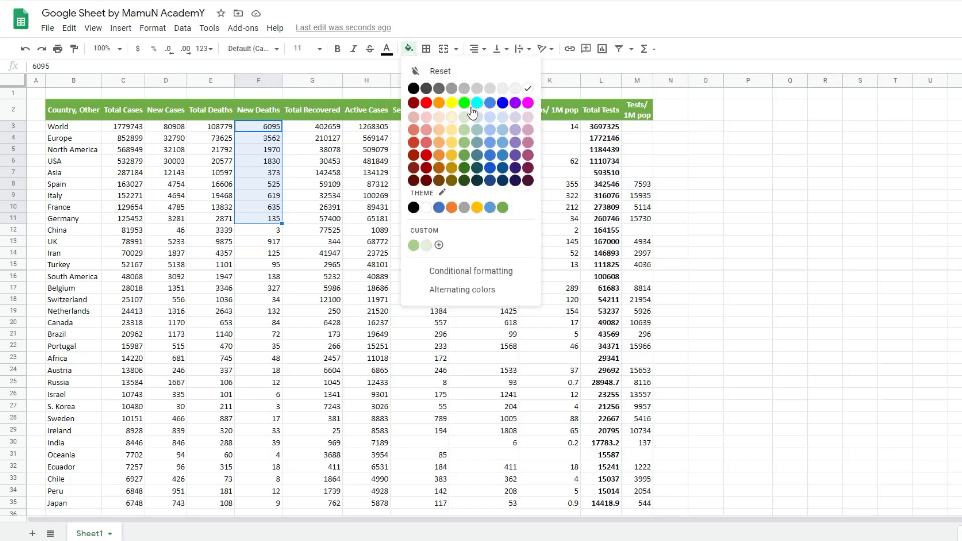
pyautogui.click(414, 245)
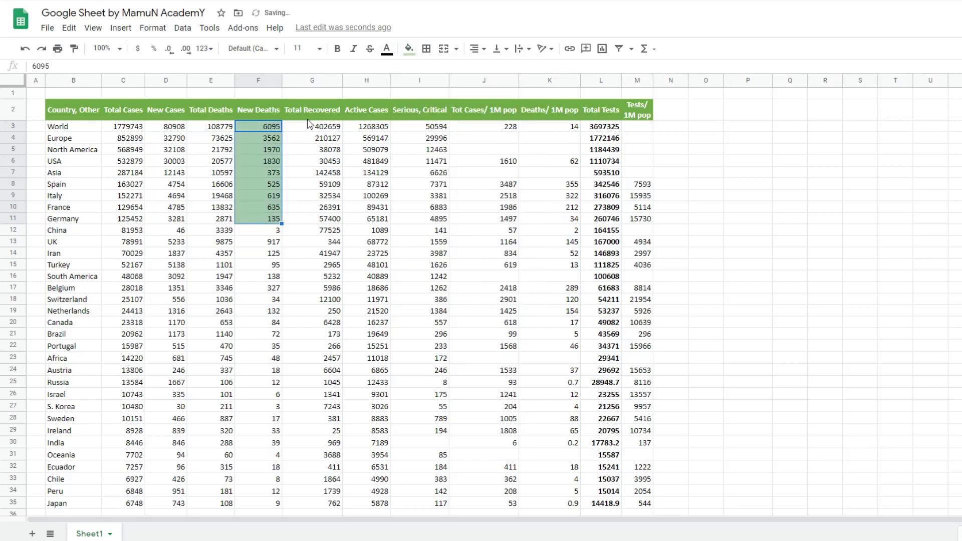
# Clear F3:F11's values with Delete values and with the Delete key, undoing each time
pyautogui.click(69, 29)
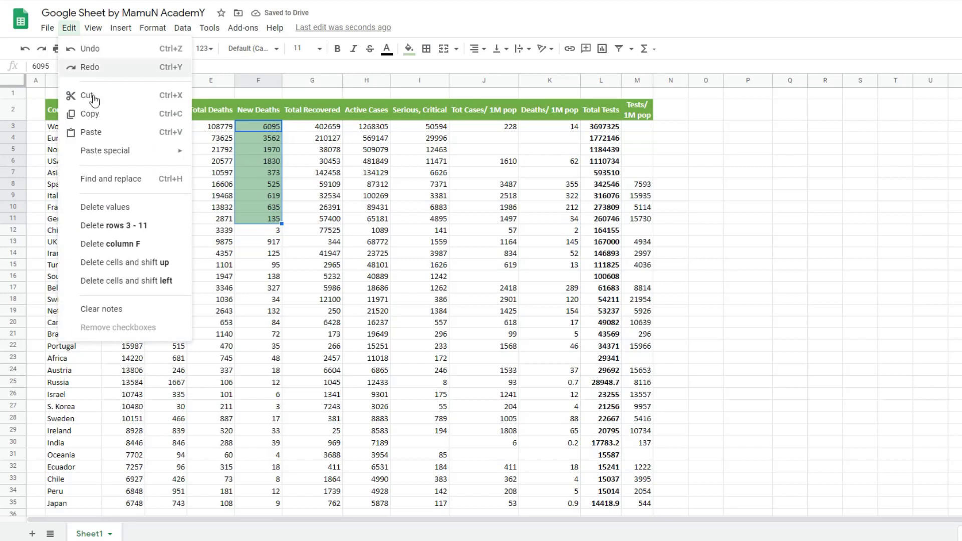
pyautogui.click(125, 209)
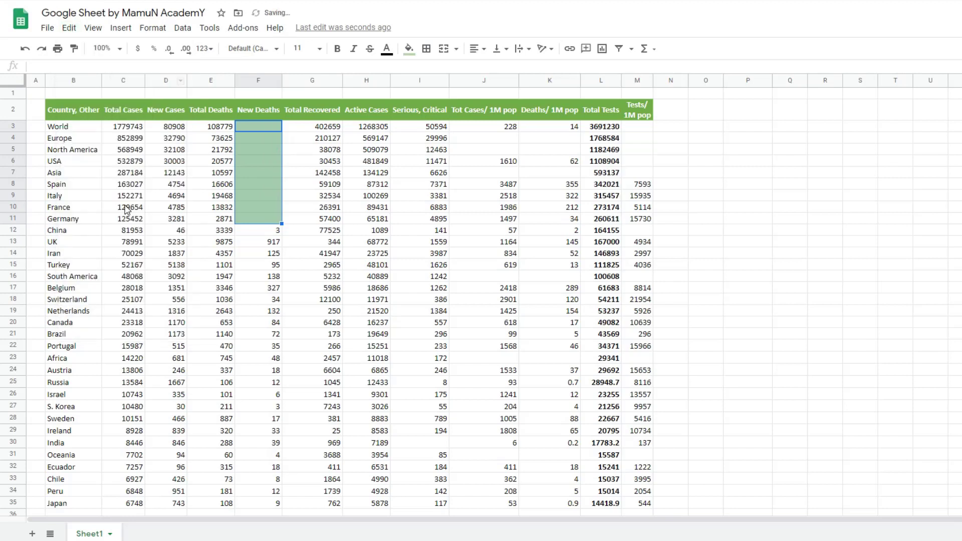
pyautogui.hotkey('ctrl', 'z')
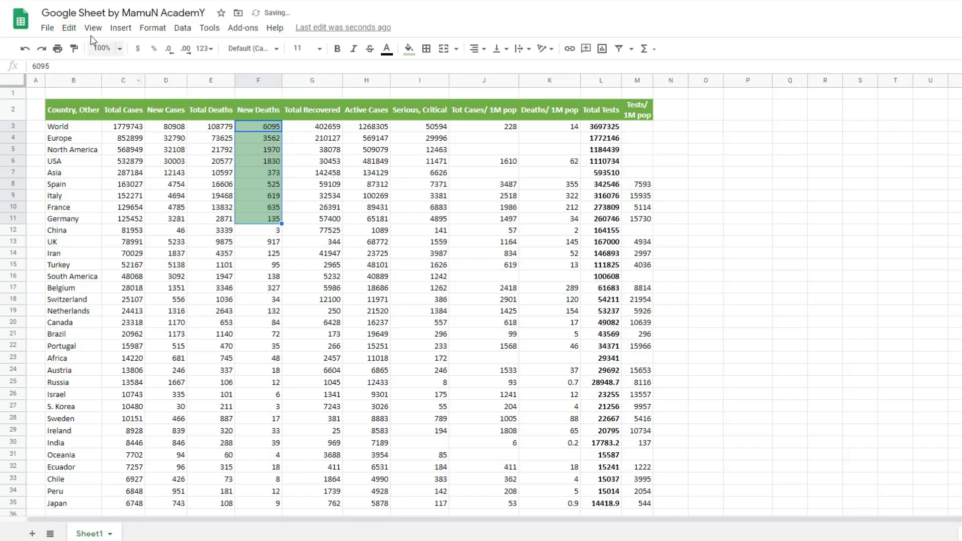
pyautogui.click(69, 29)
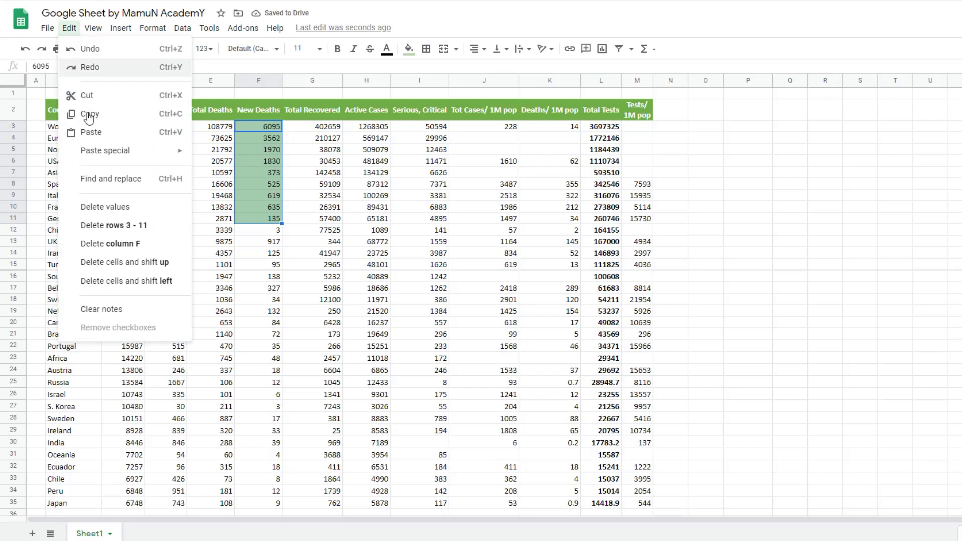
pyautogui.click(114, 215)
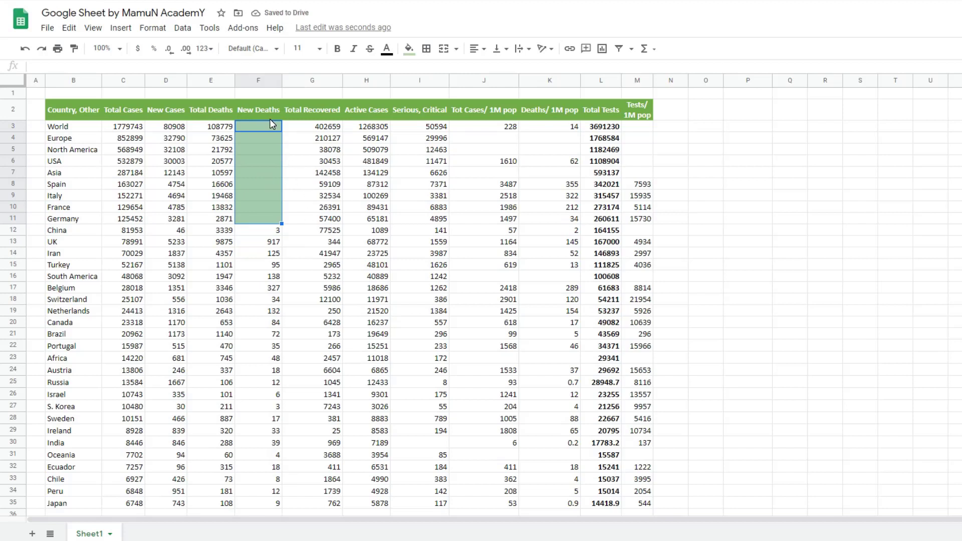
pyautogui.hotkey('ctrl', 'z')
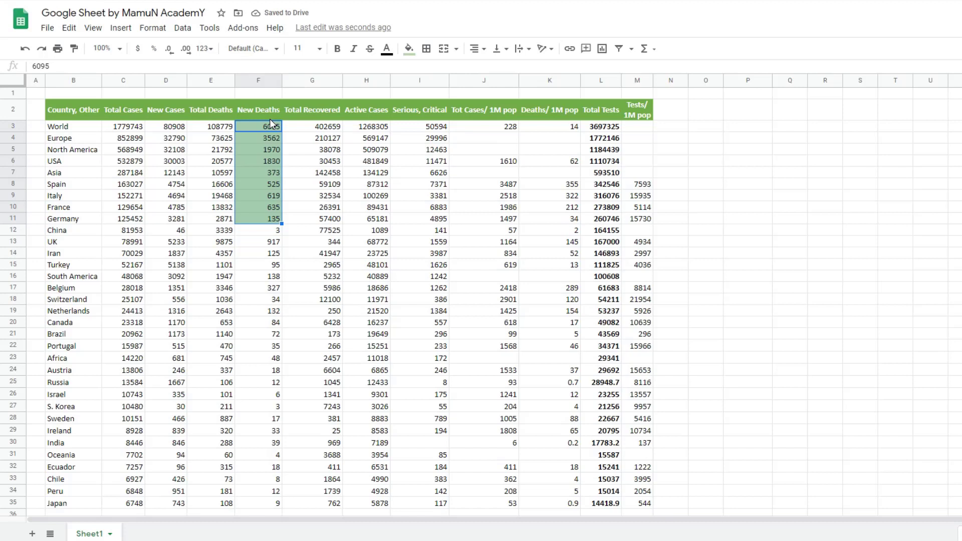
pyautogui.press('Delete')
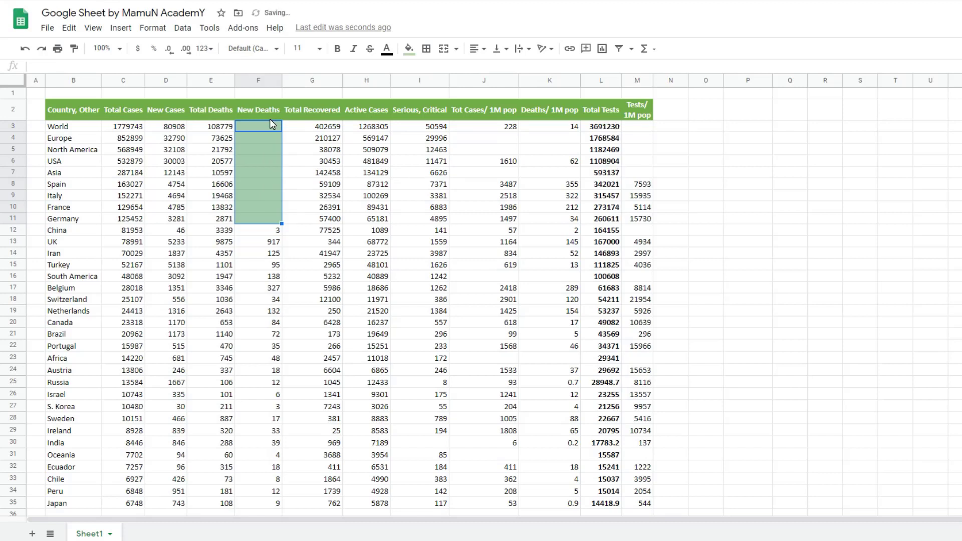
pyautogui.hotkey('ctrl', 'z')
# Select F3:F11 and rows 3–11 to reveal the Delete rows 3 - 11 option
pyautogui.click(75, 32)
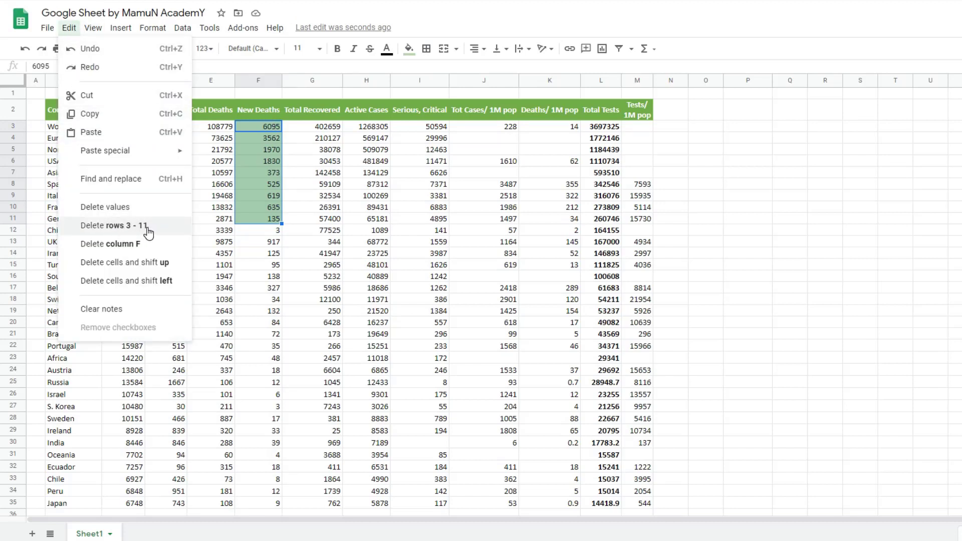
pyautogui.click(255, 127)
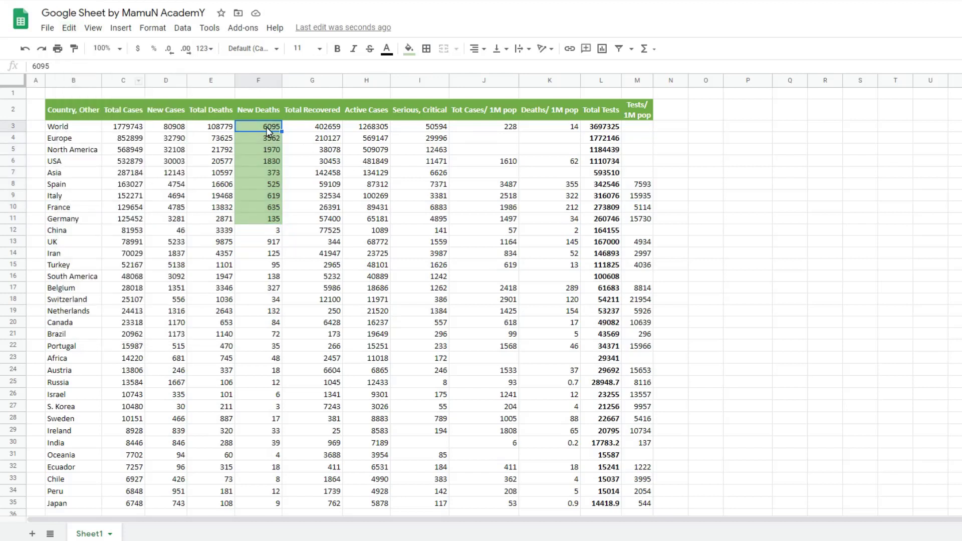
pyautogui.moveTo(262, 131); pyautogui.dragTo(260, 225)
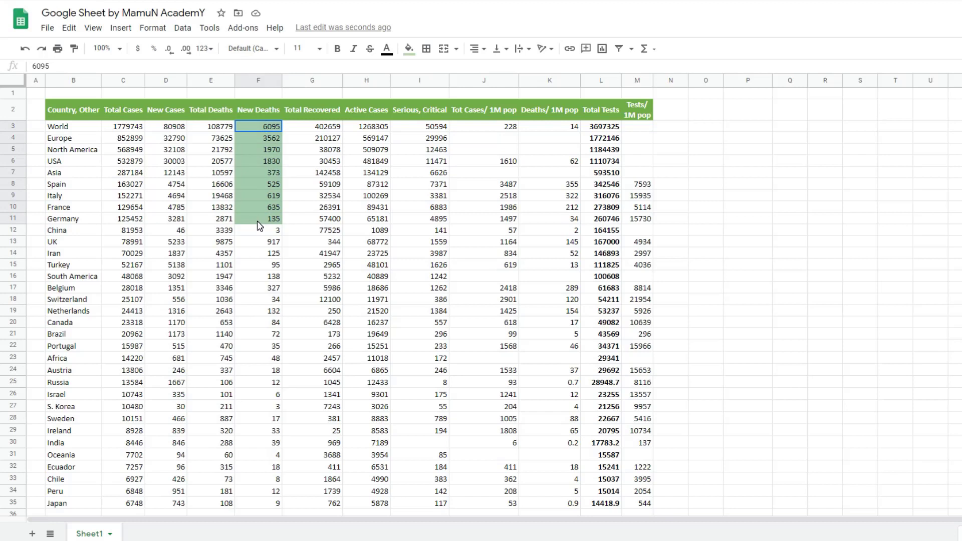
pyautogui.moveTo(260, 226); pyautogui.dragTo(260, 225)
pyautogui.moveTo(15, 128); pyautogui.dragTo(10, 215)
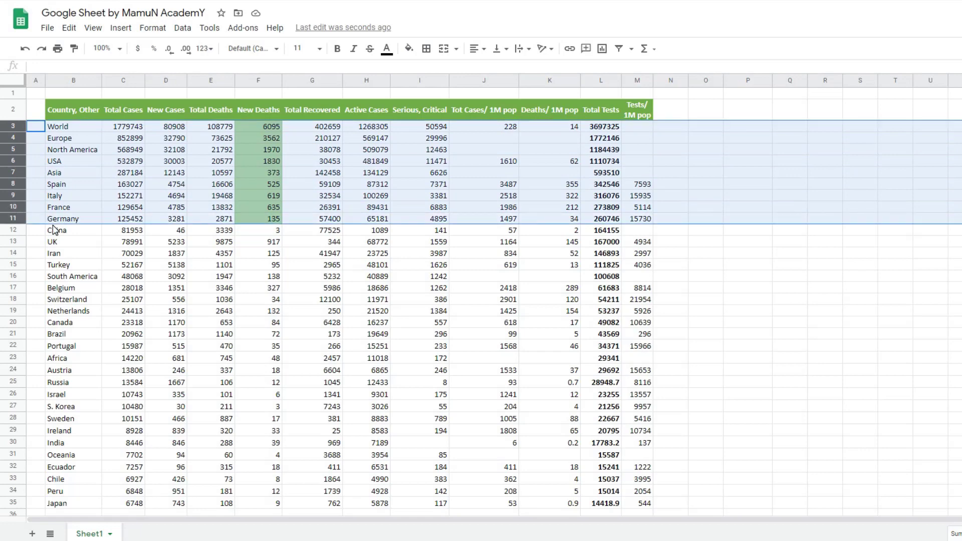
pyautogui.click(269, 125)
pyautogui.hotkey('shift', 'Down')
pyautogui.hotkey('shift', 'Down')
pyautogui.hotkey('shift', 'Down')
pyautogui.click(69, 28)
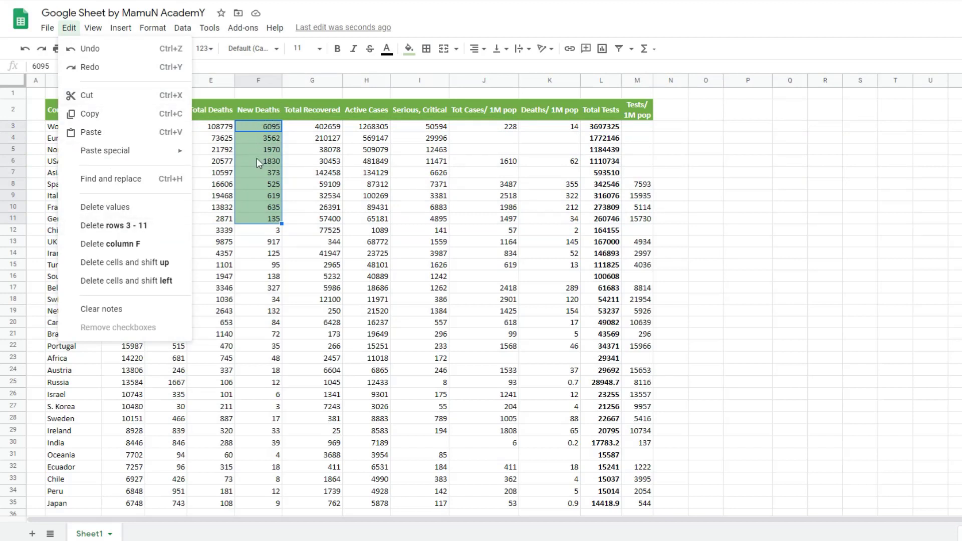
# Select G4:G23, then H3:H7, viewing the delete options for each range
pyautogui.moveTo(313, 138); pyautogui.dragTo(312, 358)
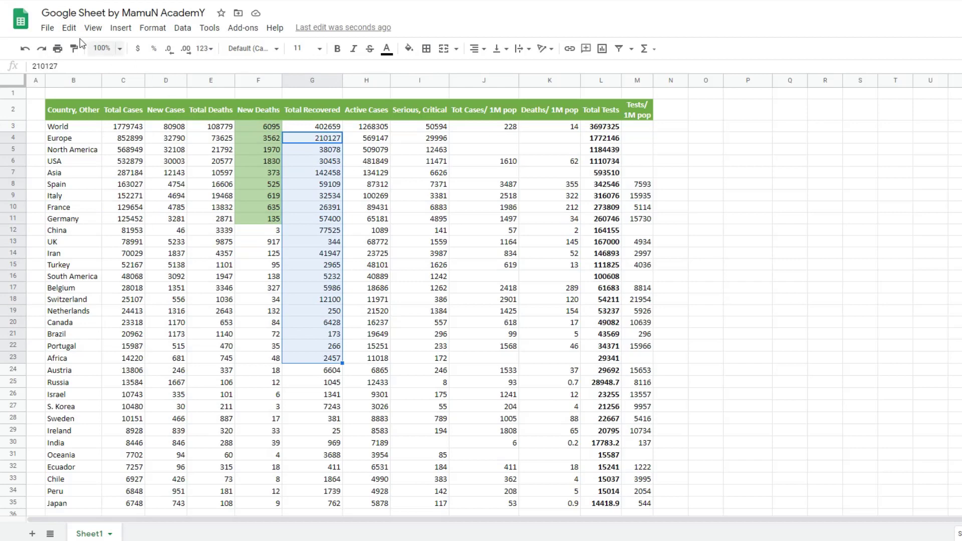
pyautogui.click(69, 28)
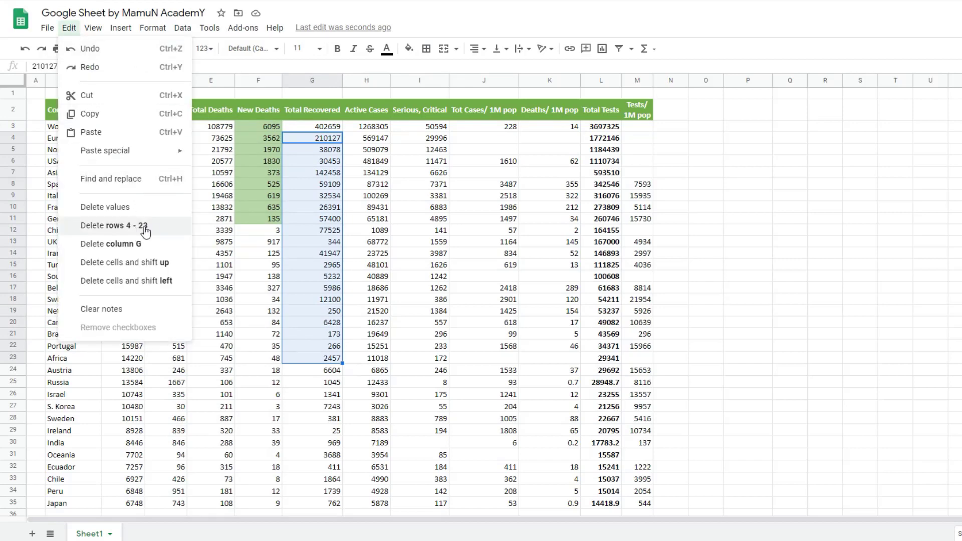
pyautogui.moveTo(369, 128); pyautogui.dragTo(363, 185)
pyautogui.click(69, 28)
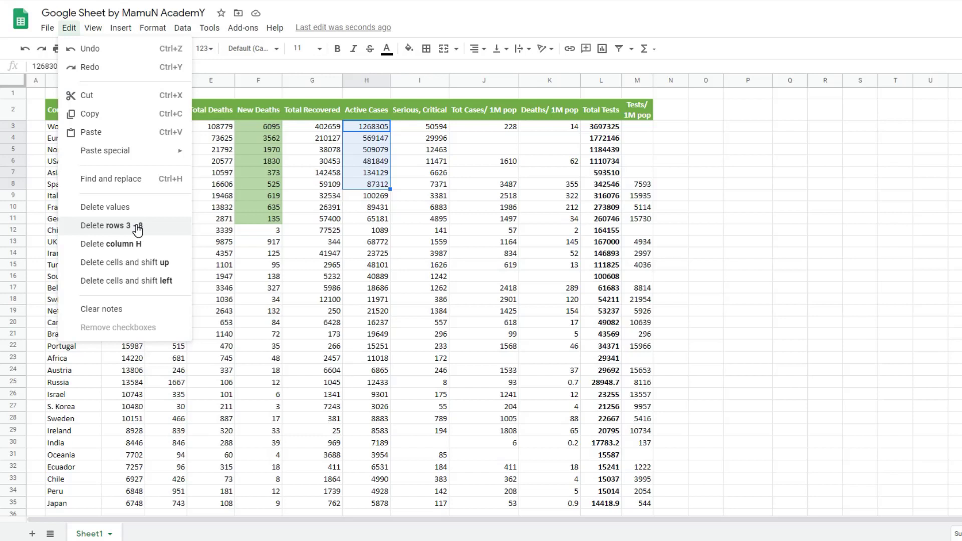
# Select Iran to Belgium data C14:J17 and view the delete options for rows 14–17
pyautogui.click(349, 256)
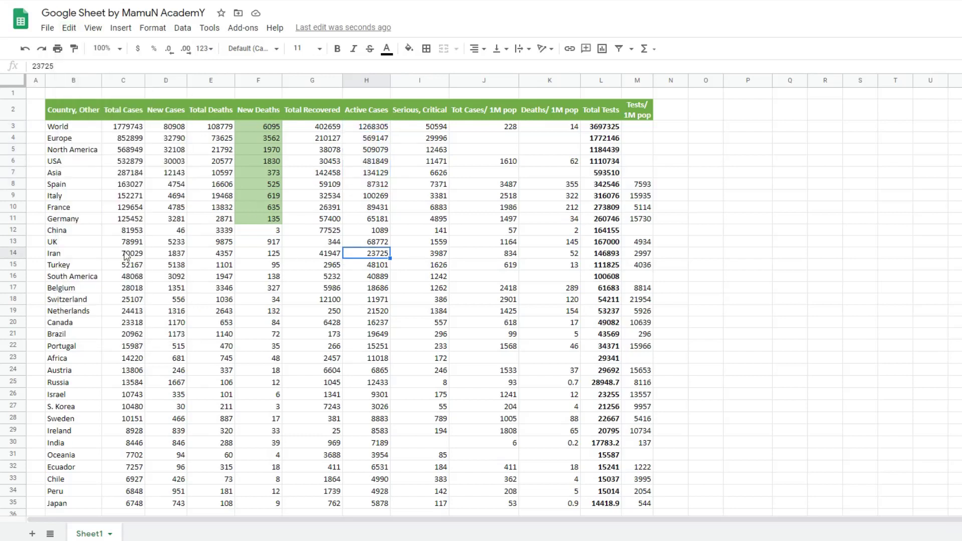
pyautogui.moveTo(126, 254); pyautogui.dragTo(475, 296)
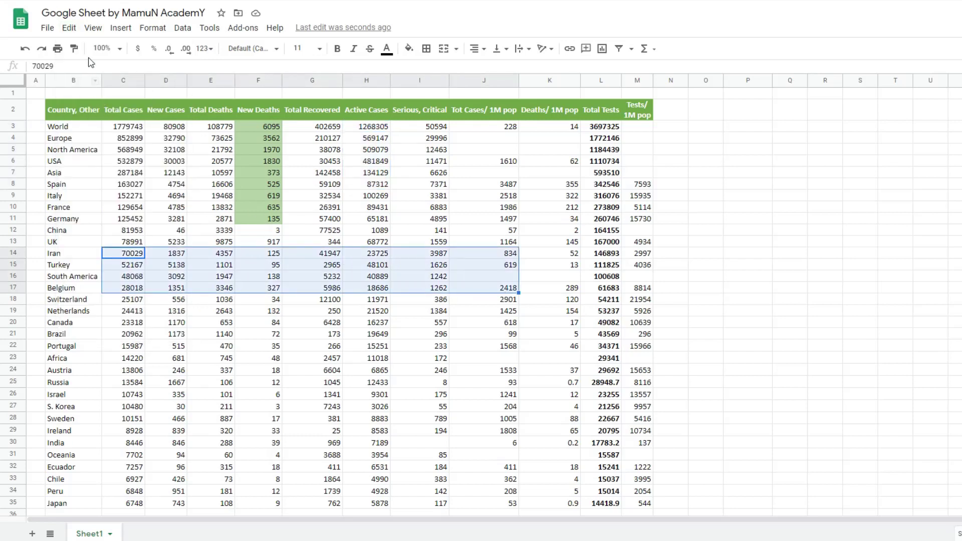
pyautogui.click(68, 30)
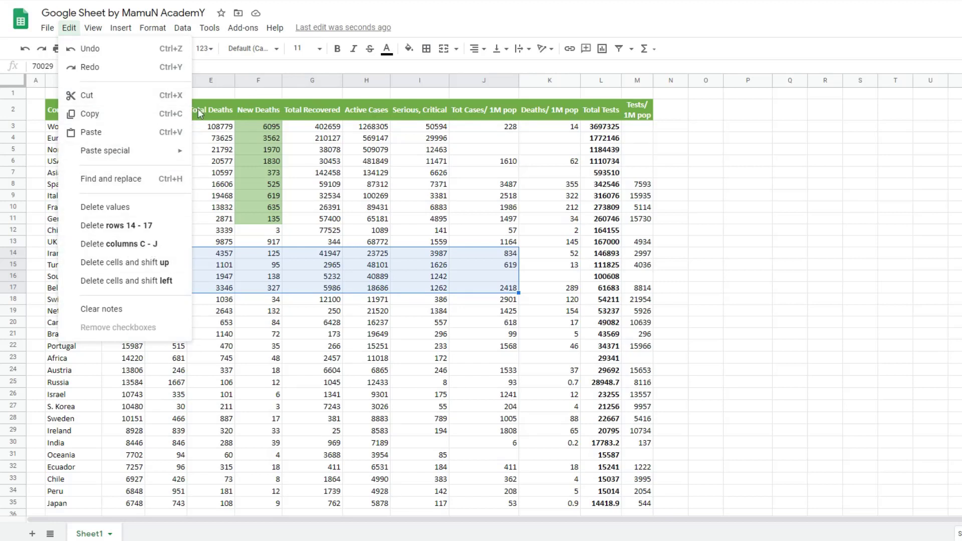
pyautogui.click(231, 276)
# Fill Iran's cells D14:I14 blue, New Cases through Serious, Critical
pyautogui.moveTo(173, 254); pyautogui.dragTo(442, 256)
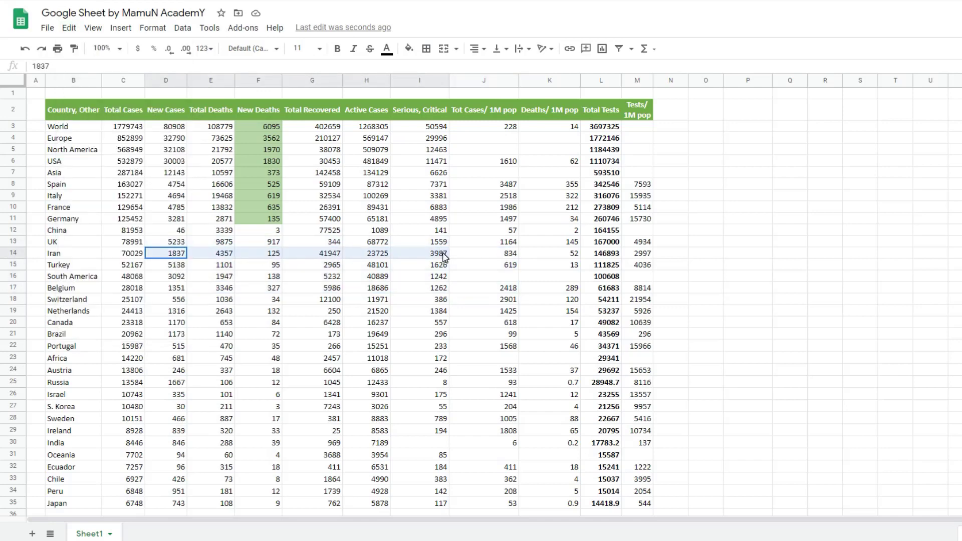
pyautogui.click(409, 49)
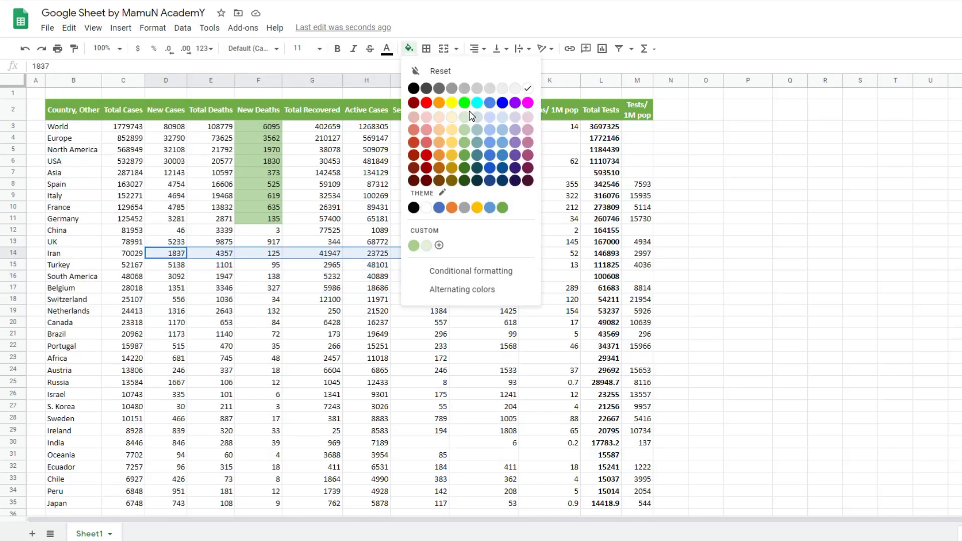
pyautogui.click(491, 144)
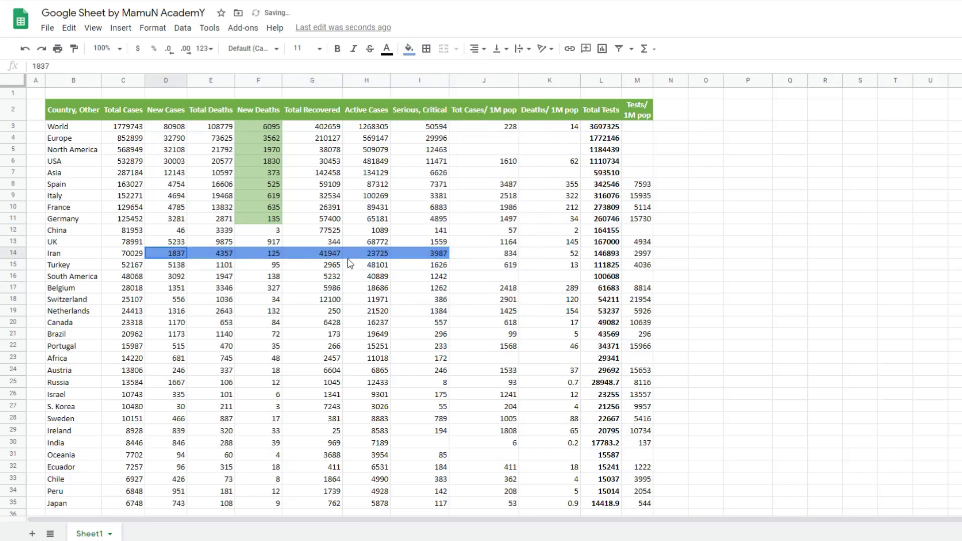
pyautogui.click(69, 27)
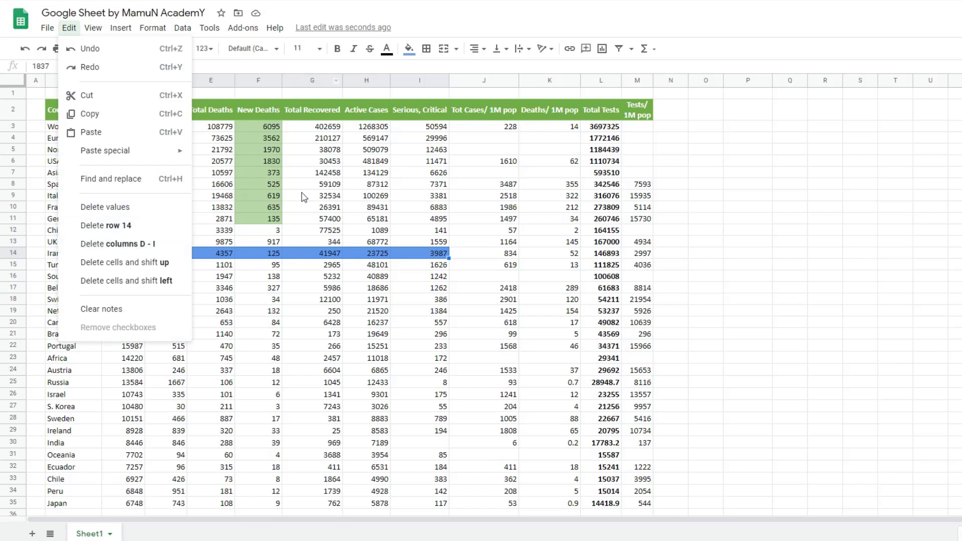
pyautogui.click(401, 242)
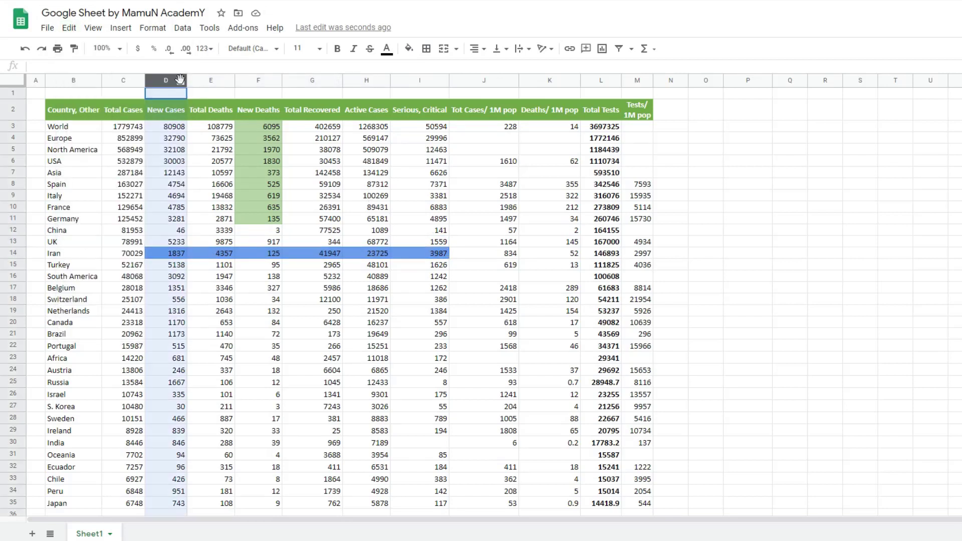
pyautogui.moveTo(175, 86); pyautogui.dragTo(425, 89)
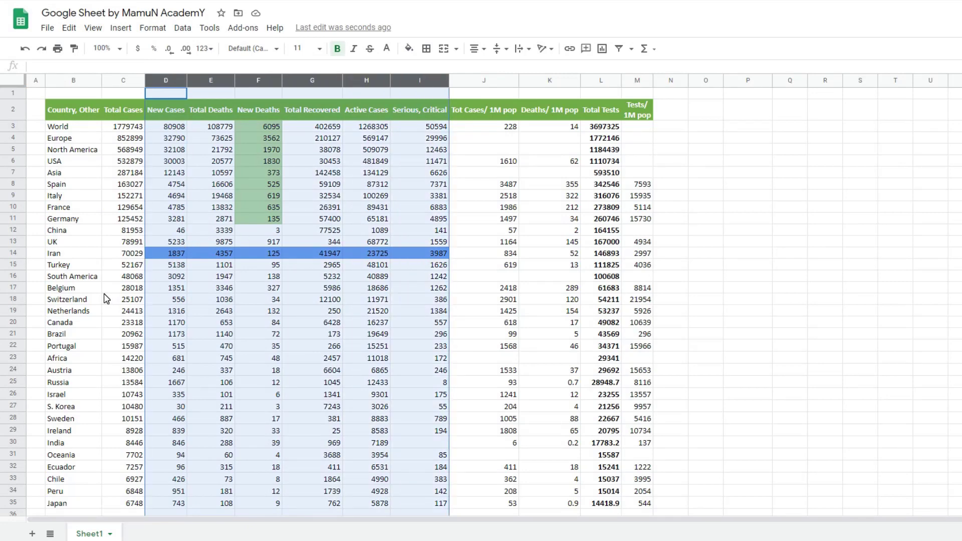
pyautogui.moveTo(116, 290); pyautogui.dragTo(604, 288)
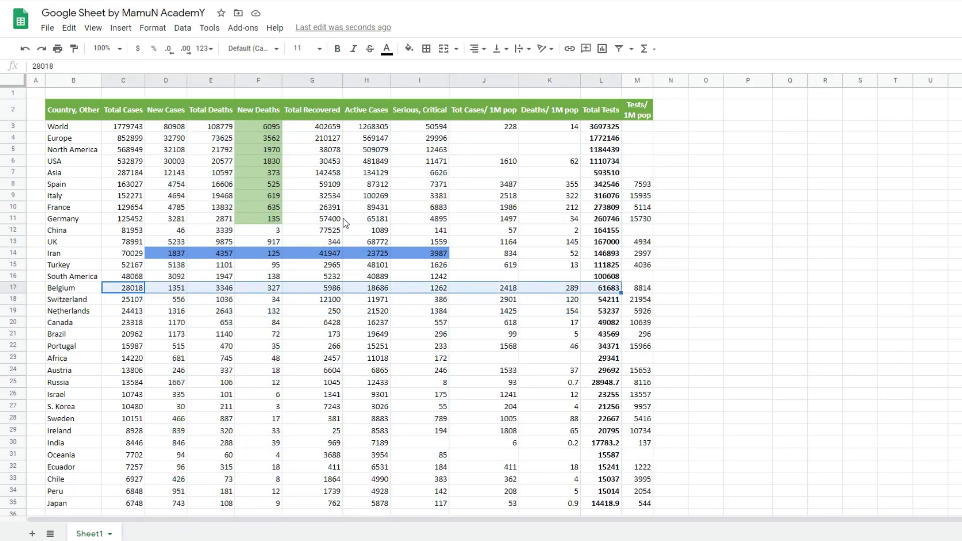
pyautogui.click(69, 28)
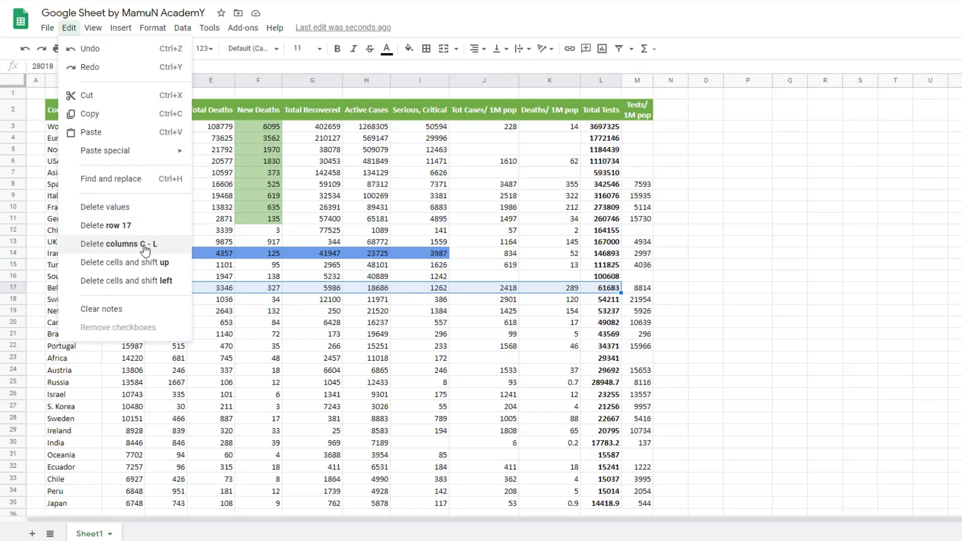
pyautogui.click(295, 357)
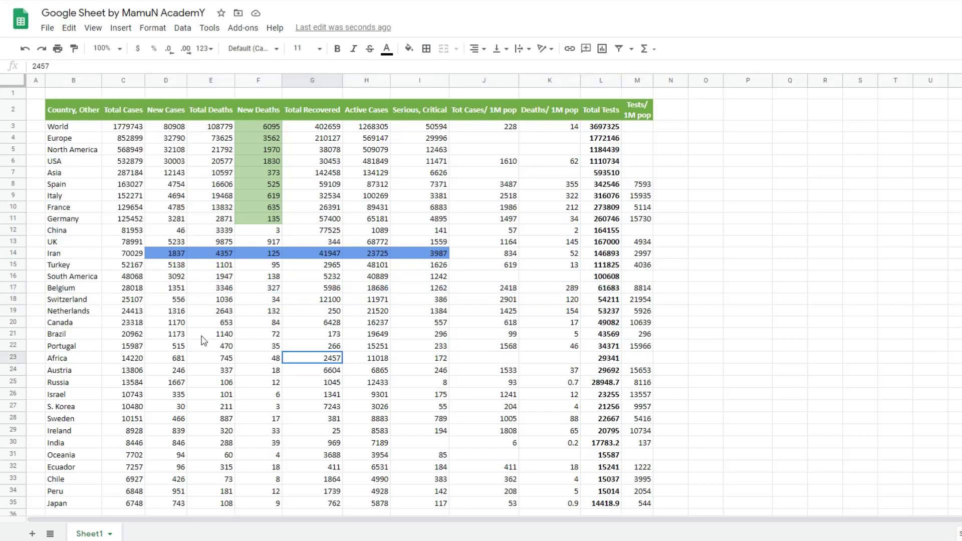
pyautogui.moveTo(135, 293)
pyautogui.mouseDown()
pyautogui.moveTo(599, 301)
pyautogui.moveTo(636, 290)
pyautogui.mouseUp()
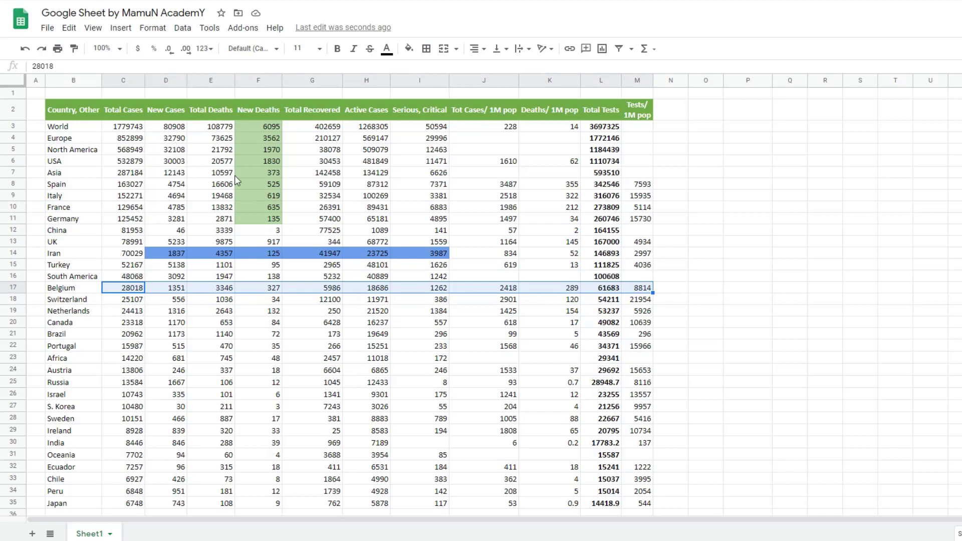
pyautogui.click(69, 29)
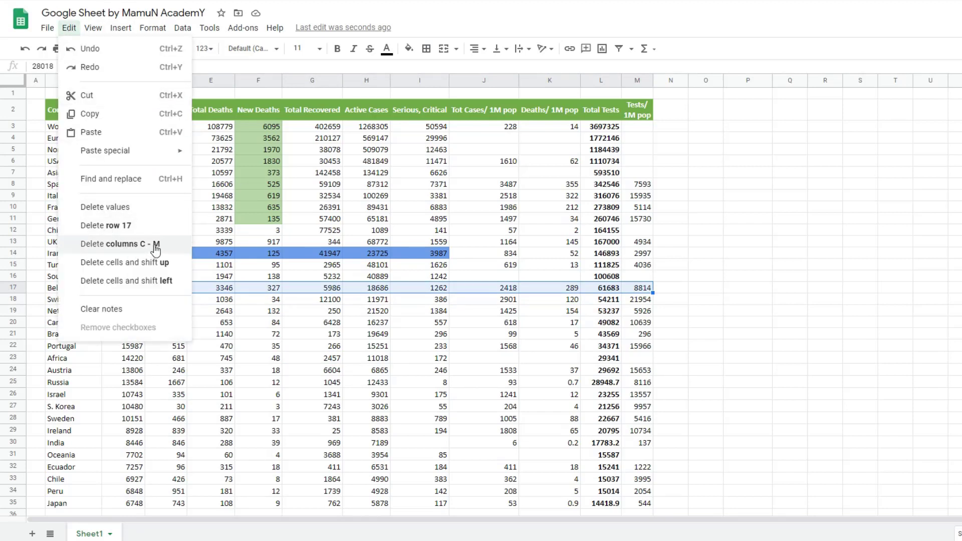
pyautogui.click(261, 124)
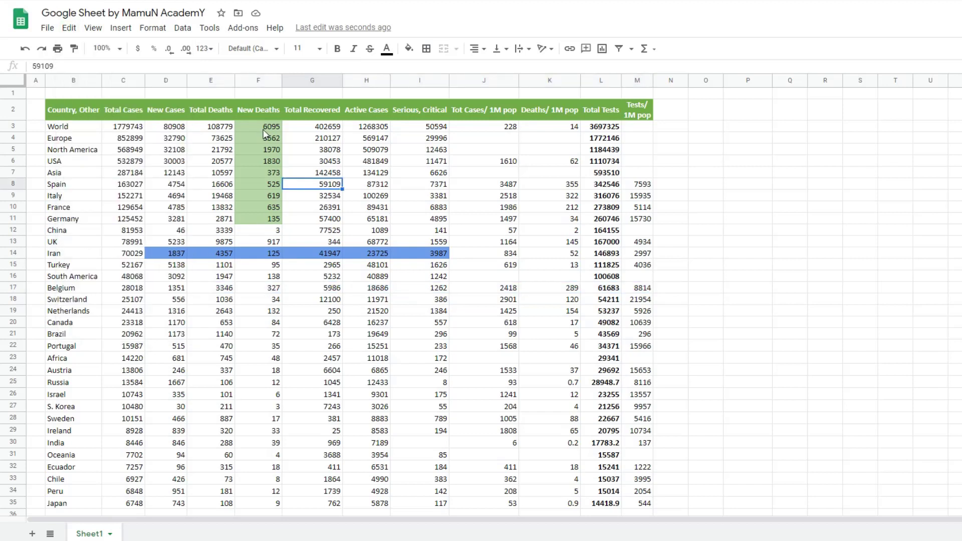
pyautogui.moveTo(261, 124); pyautogui.dragTo(261, 220)
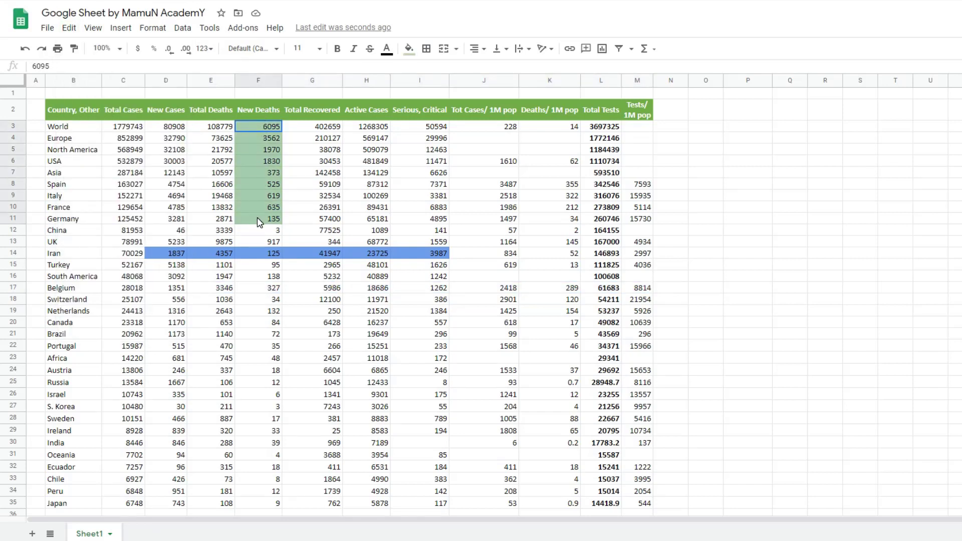
pyautogui.click(70, 29)
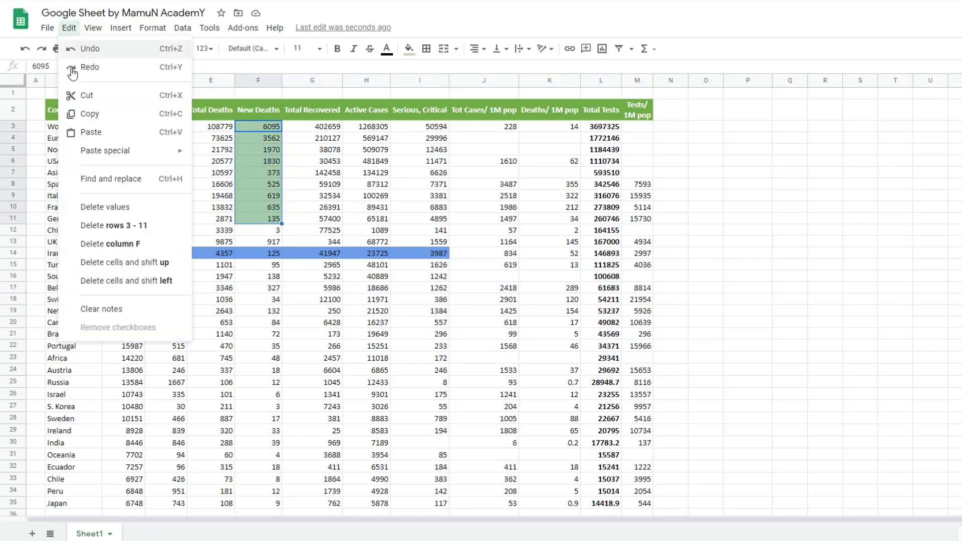
pyautogui.click(119, 227)
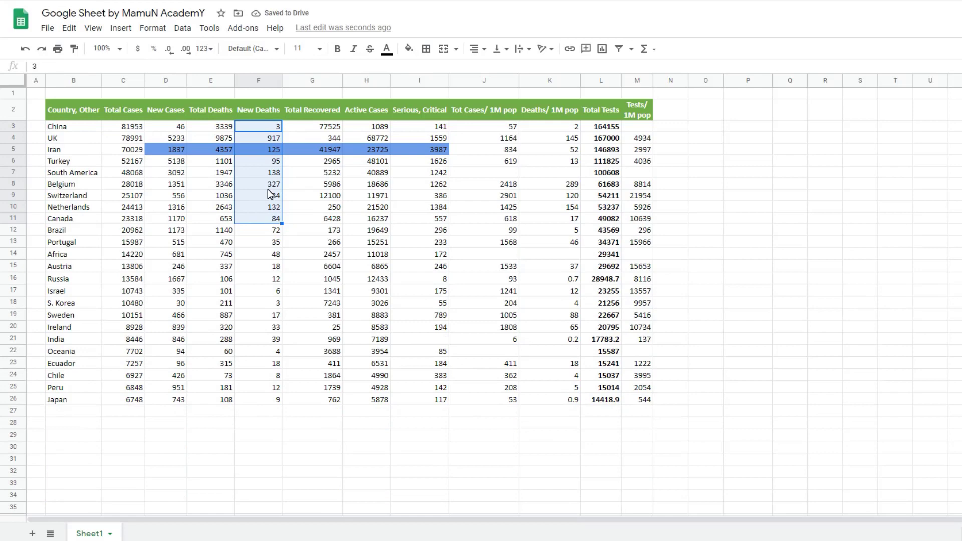
pyautogui.hotkey('ctrl', 'z')
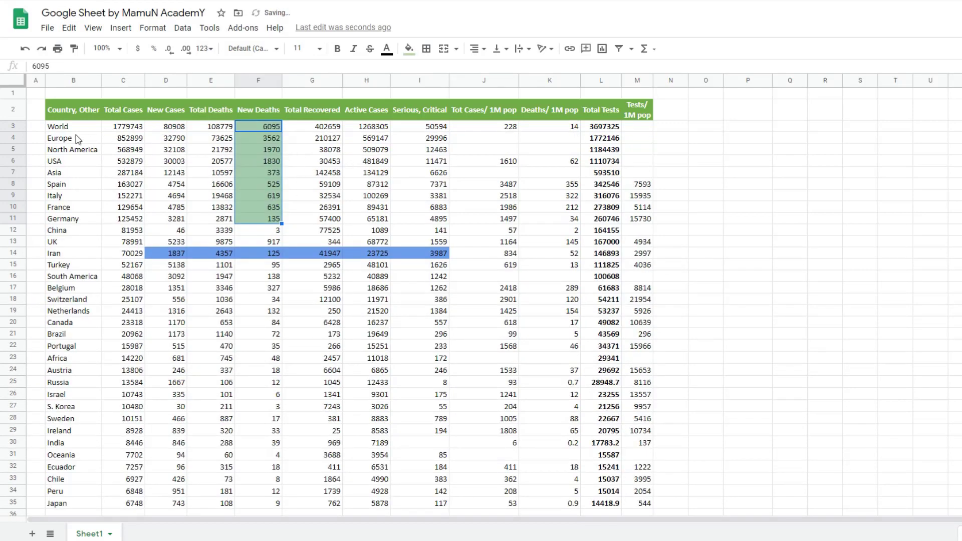
pyautogui.moveTo(14, 132); pyautogui.dragTo(11, 217)
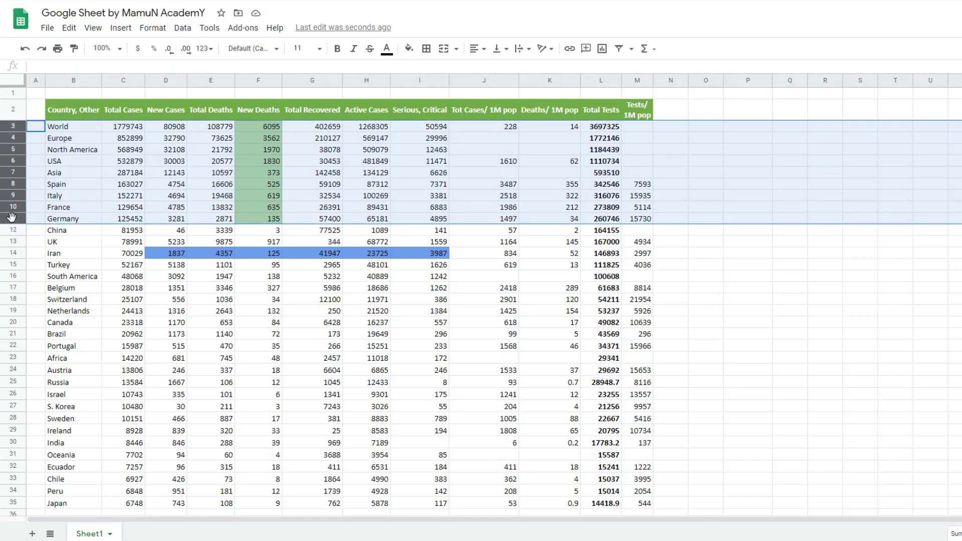
pyautogui.rightClick(11, 217)
pyautogui.click(213, 198)
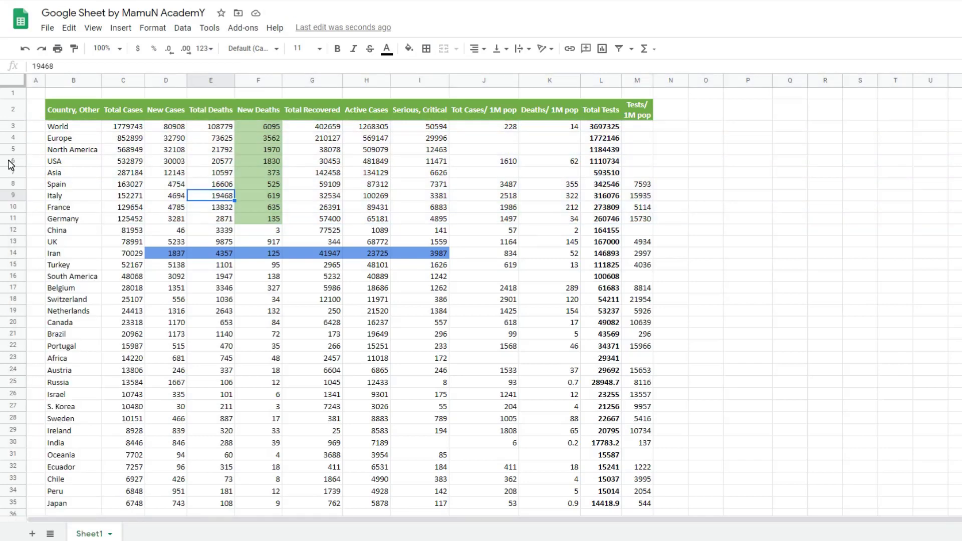
pyautogui.rightClick(11, 164)
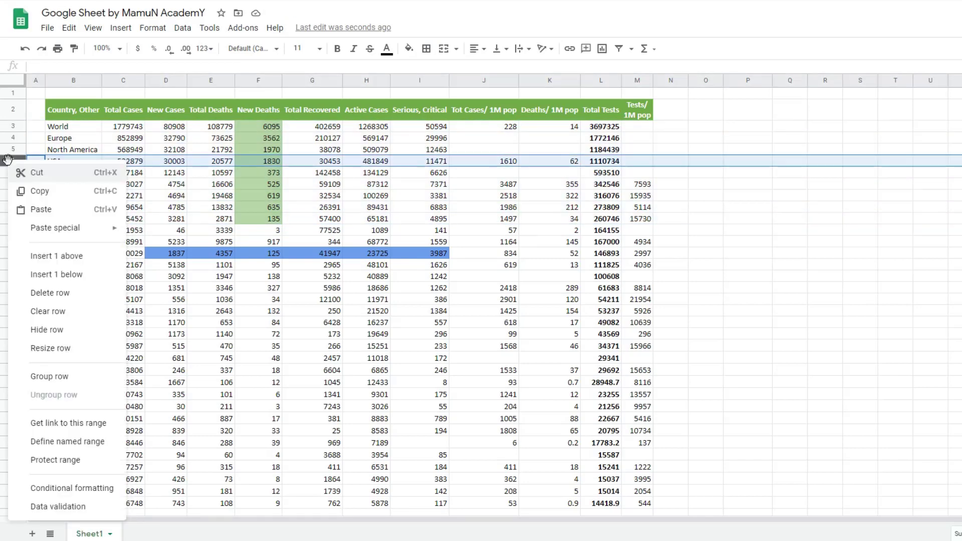
pyautogui.click(226, 186)
pyautogui.moveTo(253, 128); pyautogui.dragTo(262, 219)
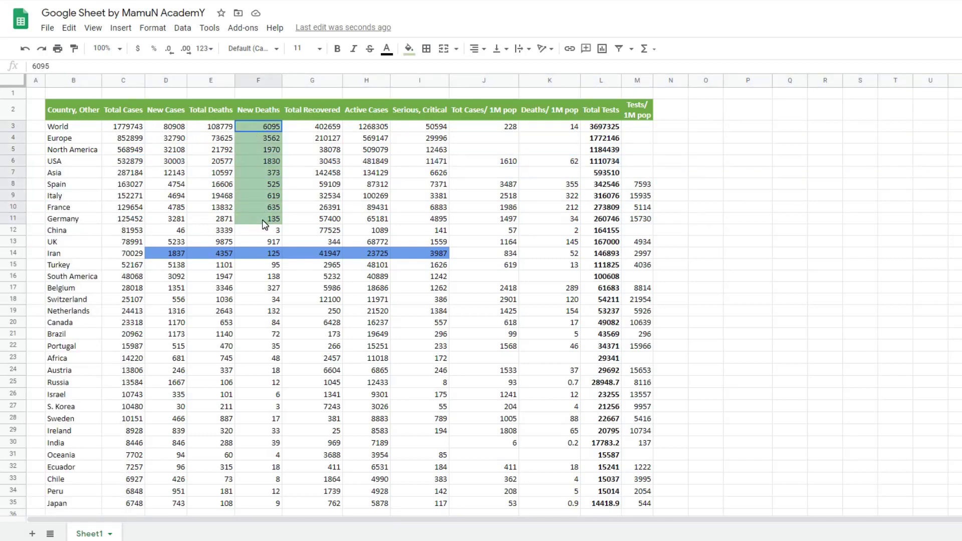
pyautogui.click(69, 28)
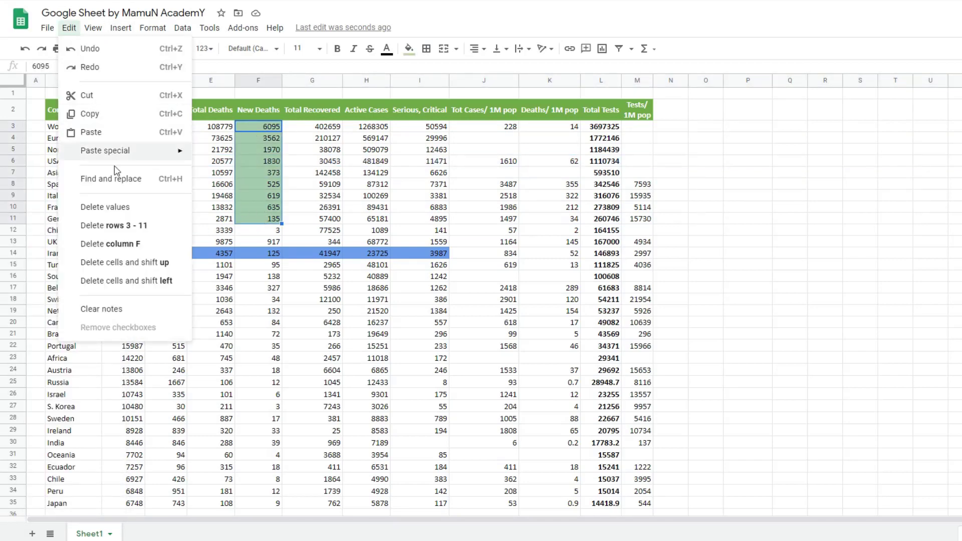
pyautogui.click(133, 244)
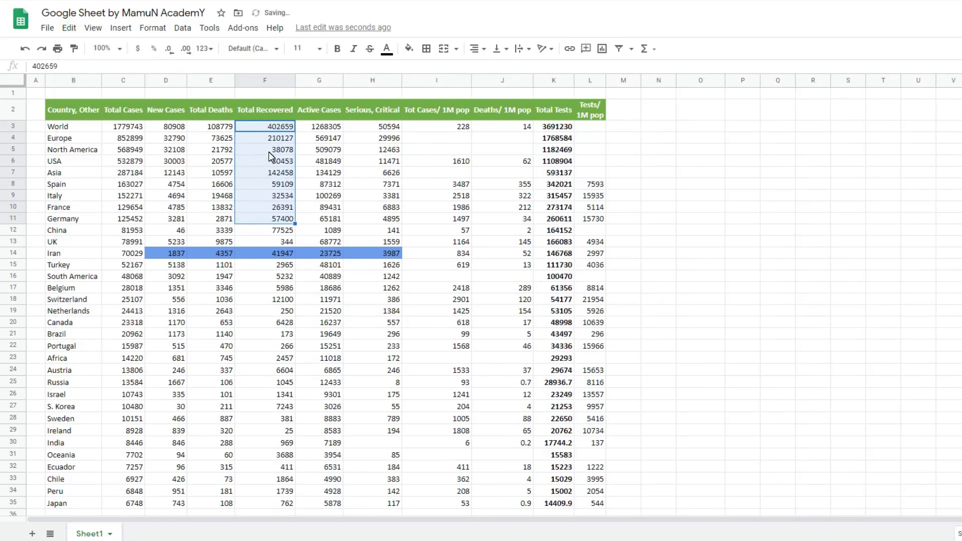
pyautogui.hotkey('ctrl', 'z')
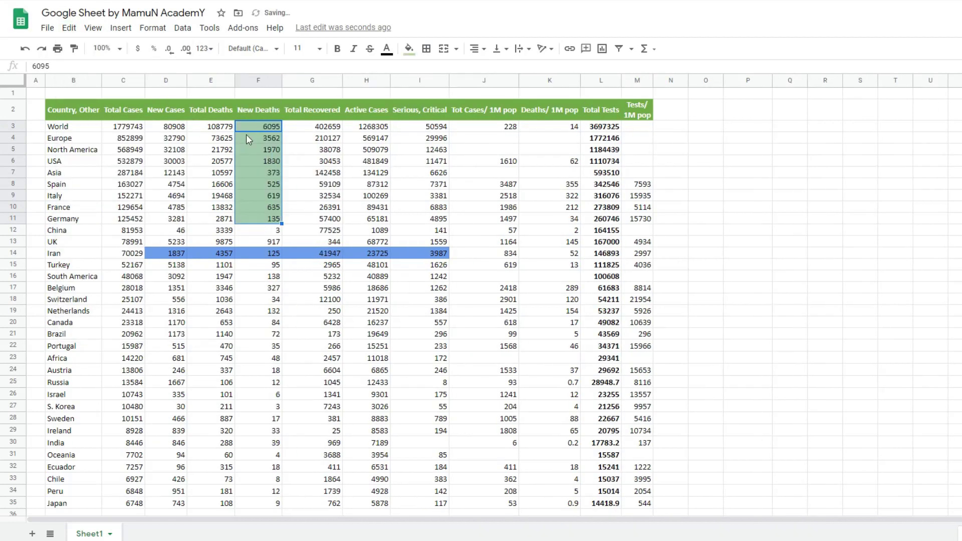
pyautogui.moveTo(260, 107); pyautogui.dragTo(328, 220)
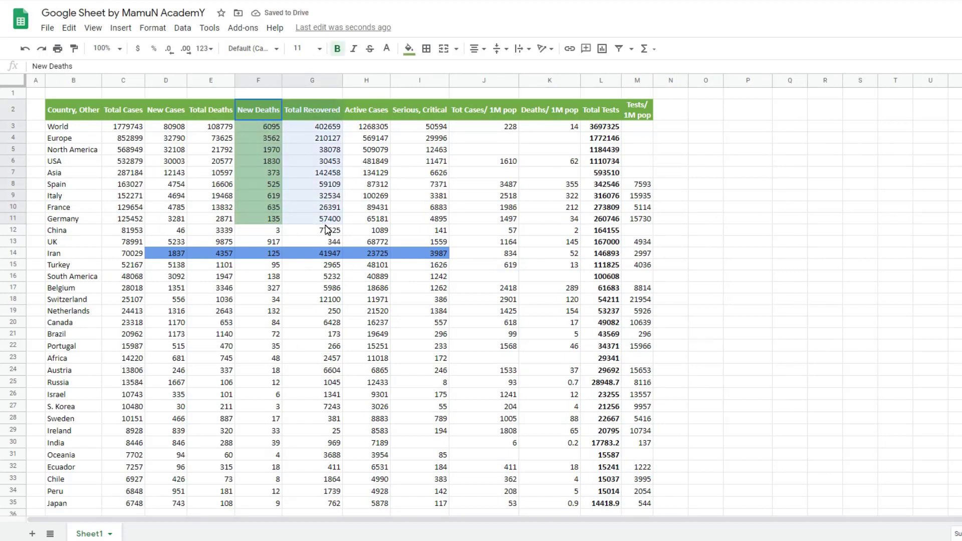
pyautogui.click(69, 27)
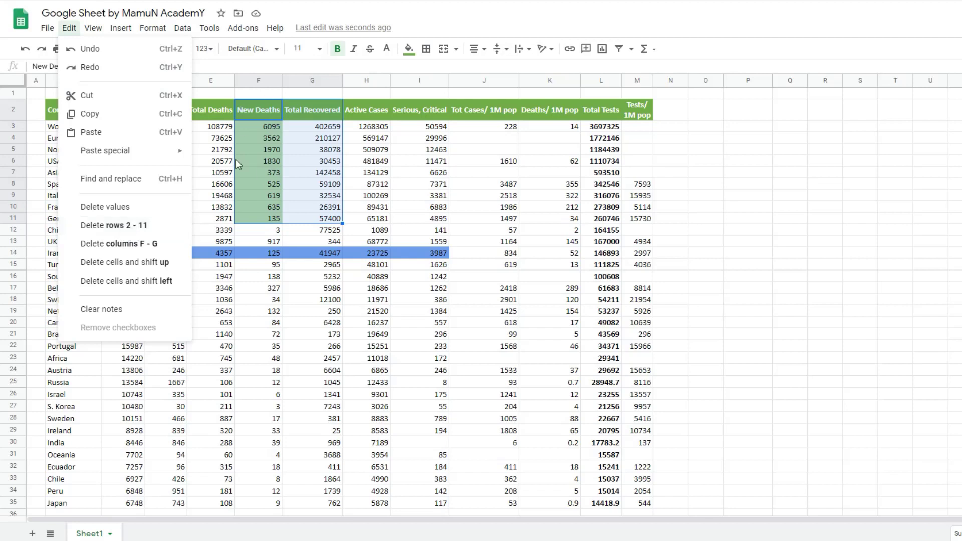
pyautogui.press('Escape')
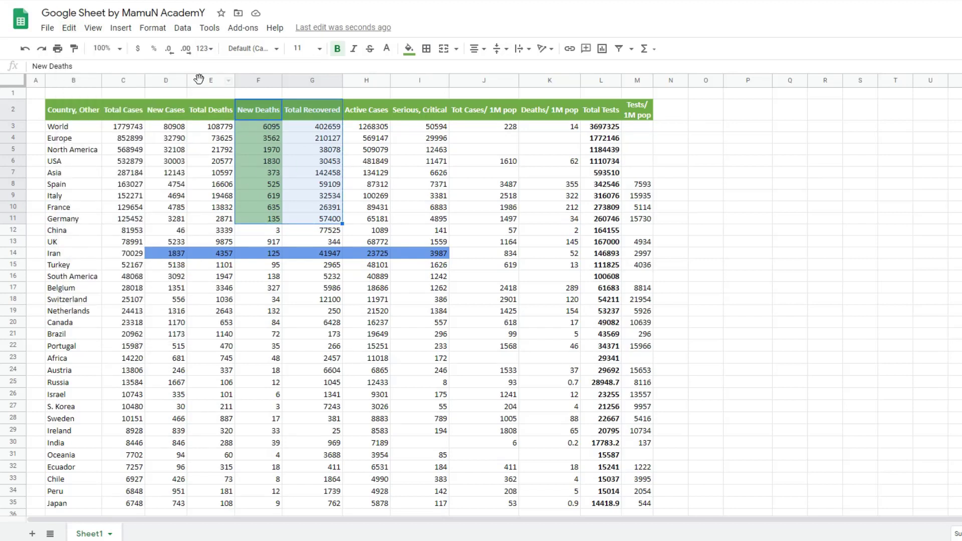
pyautogui.moveTo(198, 80); pyautogui.dragTo(430, 76)
pyautogui.click(69, 27)
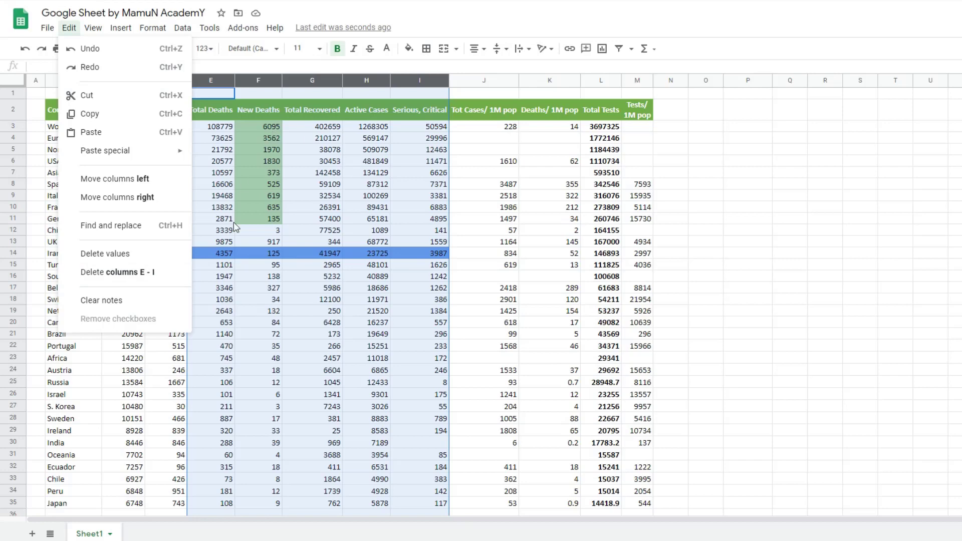
# Delete rows 2–19 and columns E through I from the Total Deaths block
pyautogui.click(327, 161)
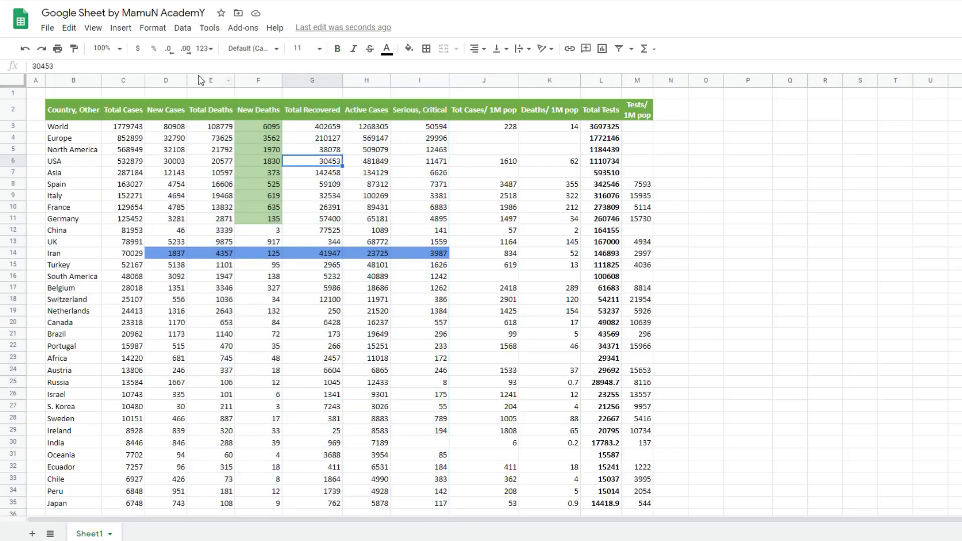
pyautogui.moveTo(200, 80); pyautogui.dragTo(433, 85)
pyautogui.click(420, 161)
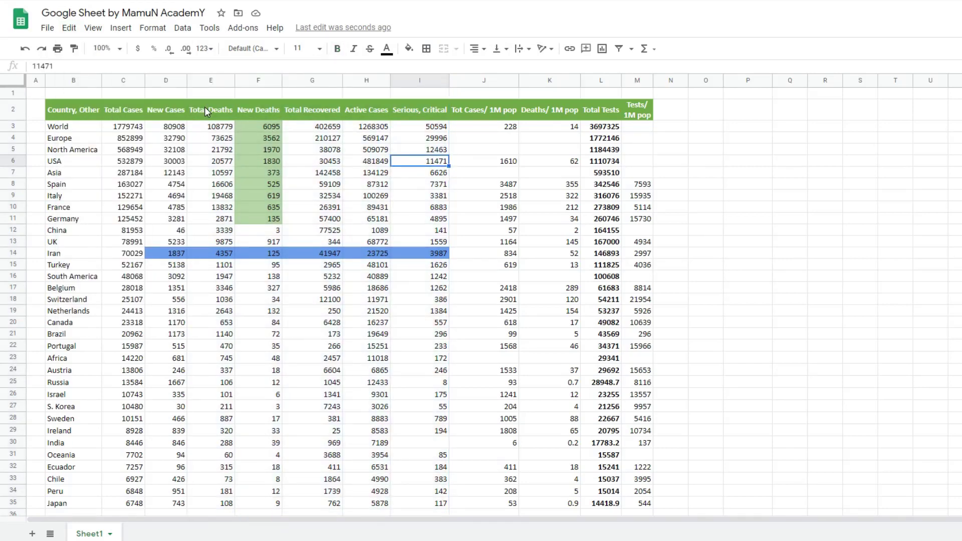
pyautogui.moveTo(205, 107); pyautogui.dragTo(414, 312)
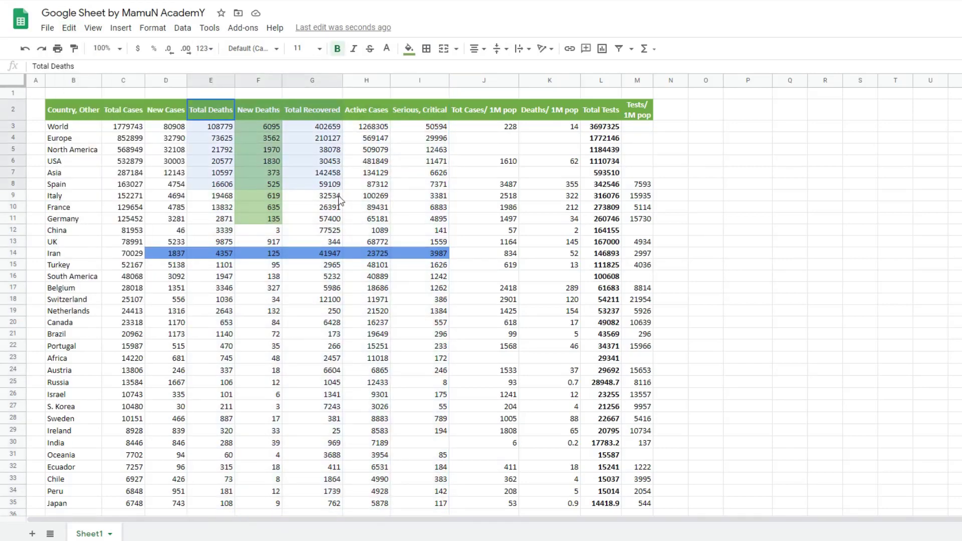
pyautogui.click(69, 28)
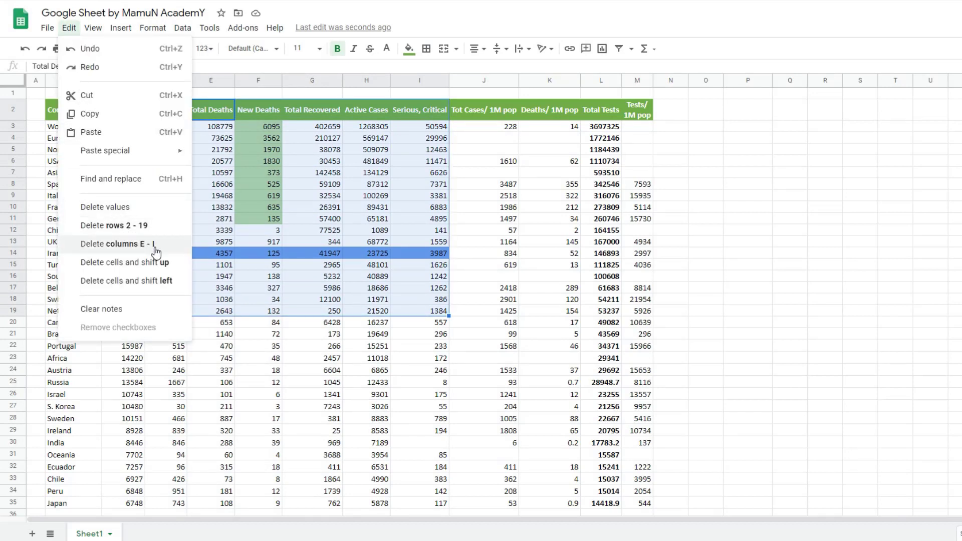
pyautogui.click(131, 226)
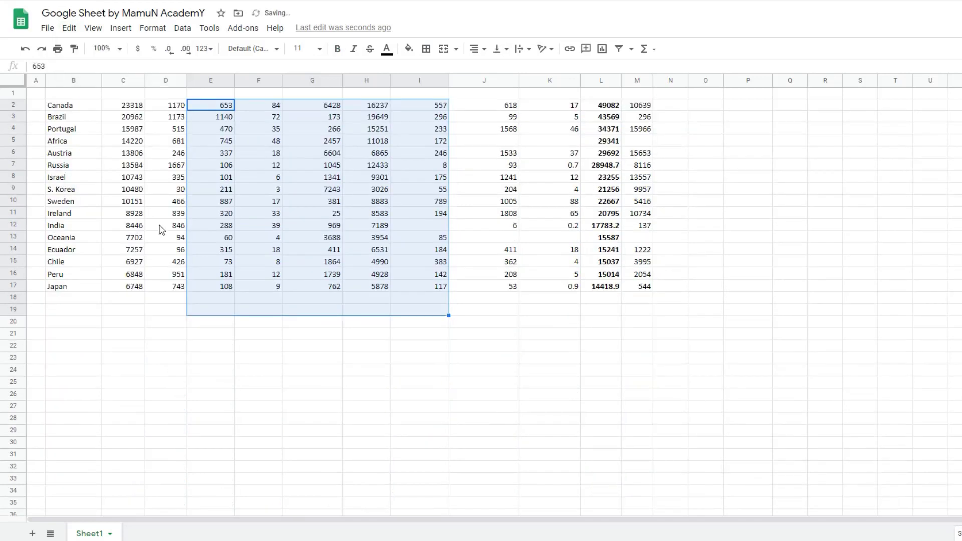
pyautogui.click(69, 28)
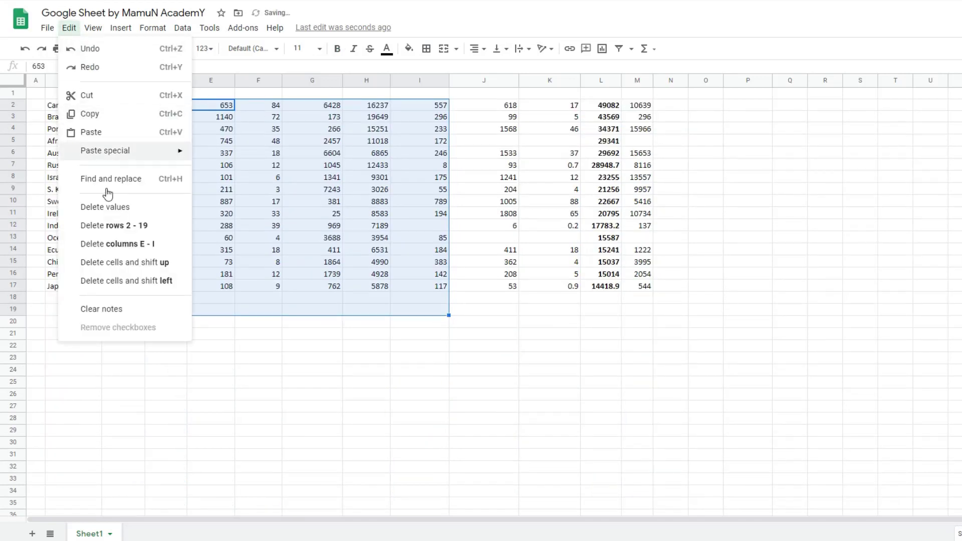
pyautogui.click(134, 244)
# Undo the row and column deletion to restore the table, then select H14
pyautogui.click(267, 269)
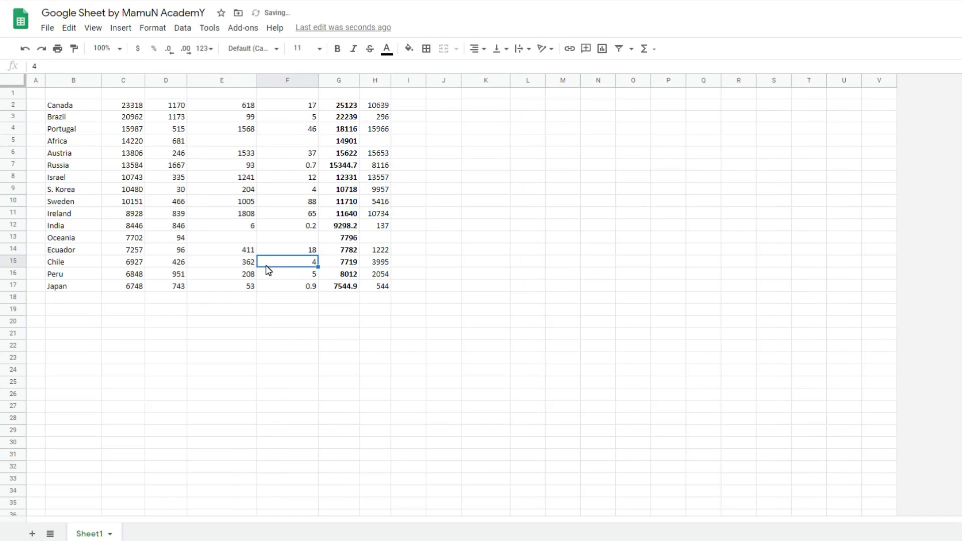
pyautogui.hotkey('ctrl', 'z')
pyautogui.hotkey('ctrl', 'z')
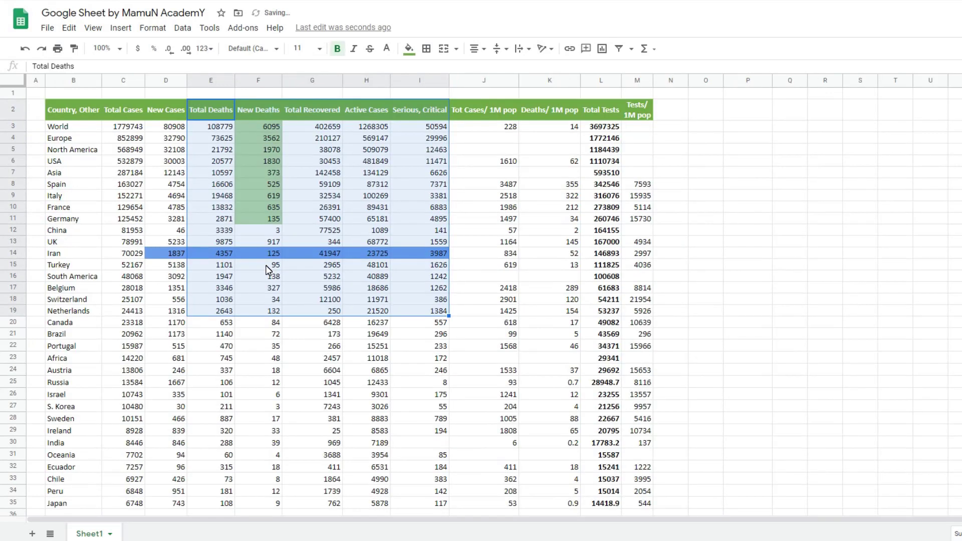
pyautogui.click(69, 28)
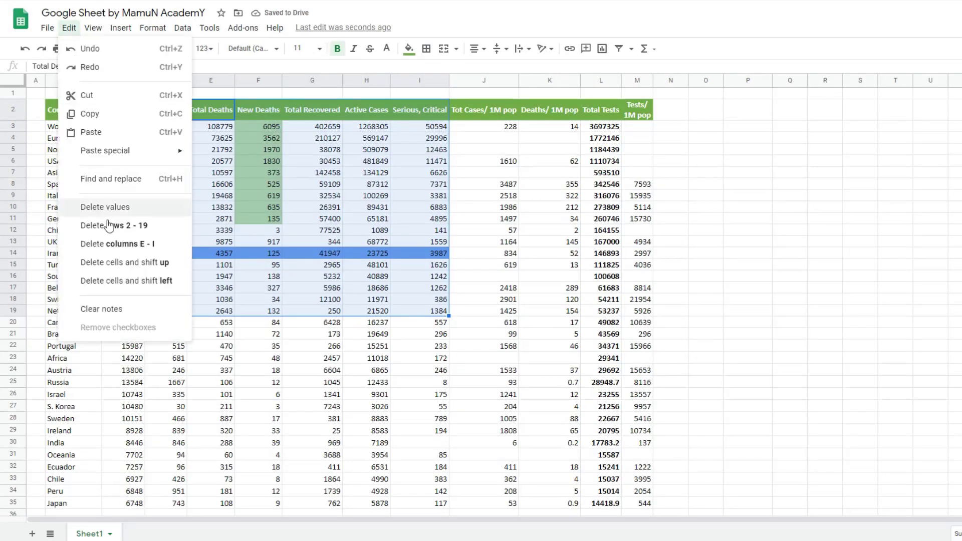
pyautogui.click(374, 256)
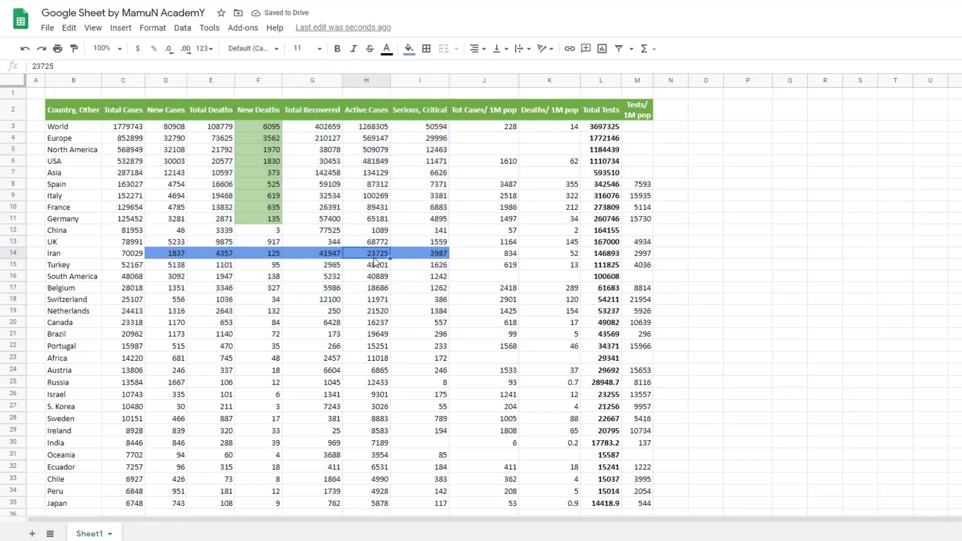
# Fill cell H14 orange and clear its 23725 Active Cases value
pyautogui.click(409, 49)
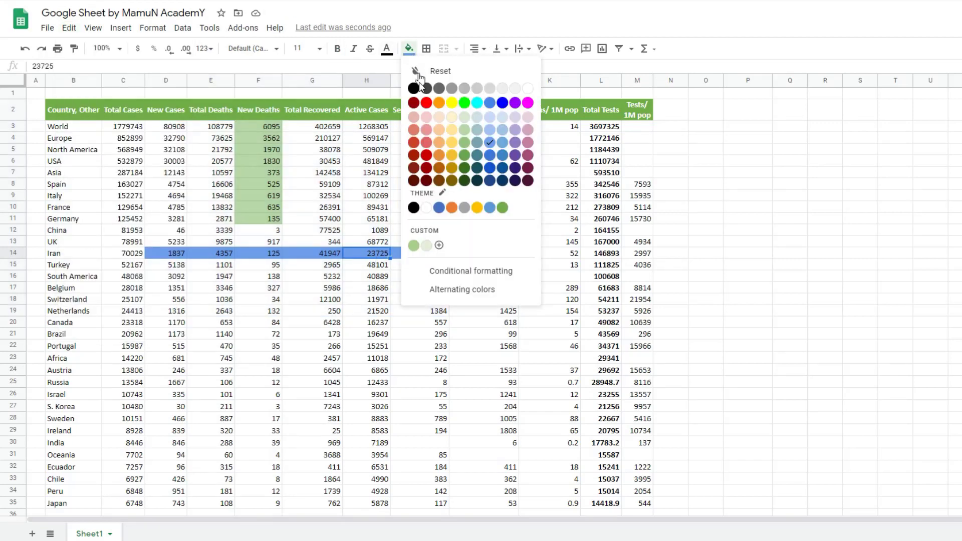
pyautogui.click(476, 208)
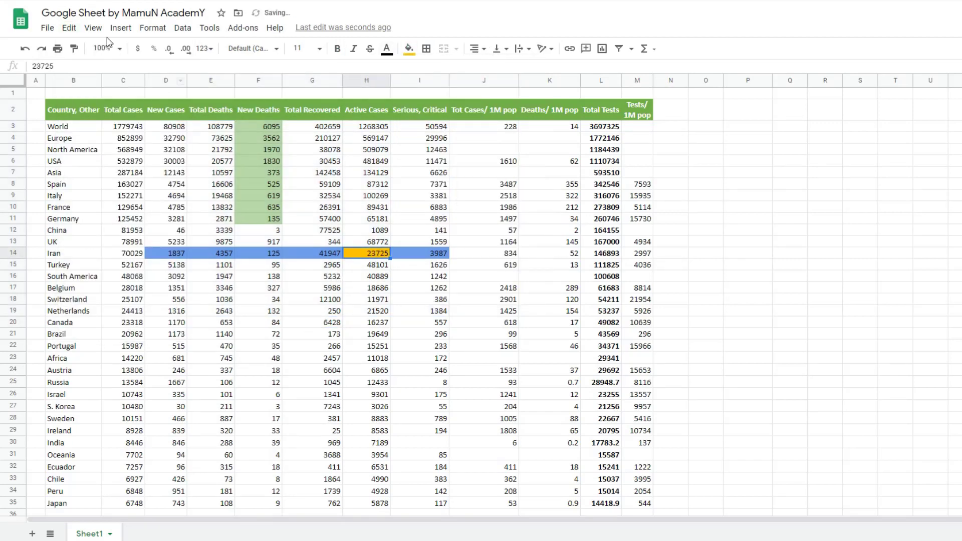
pyautogui.click(69, 28)
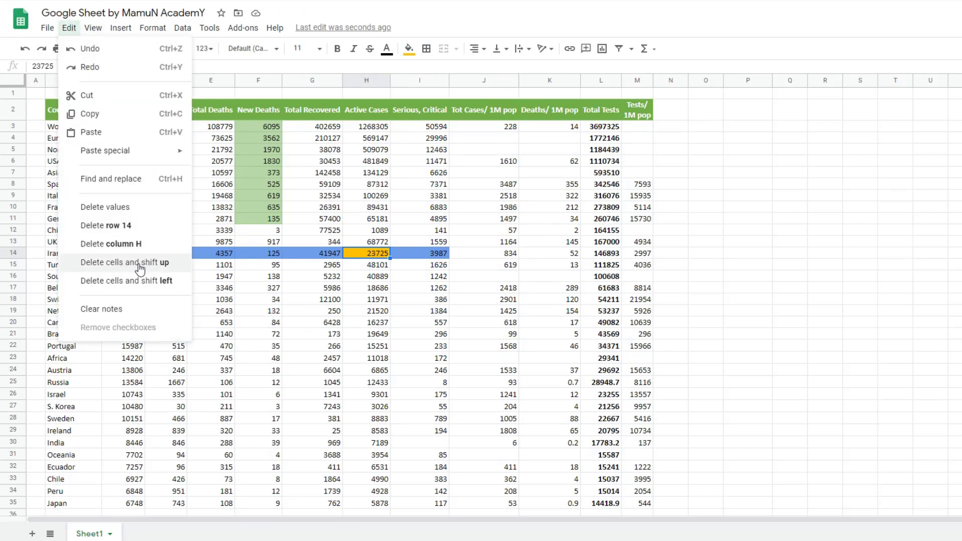
pyautogui.click(374, 256)
pyautogui.press('Delete')
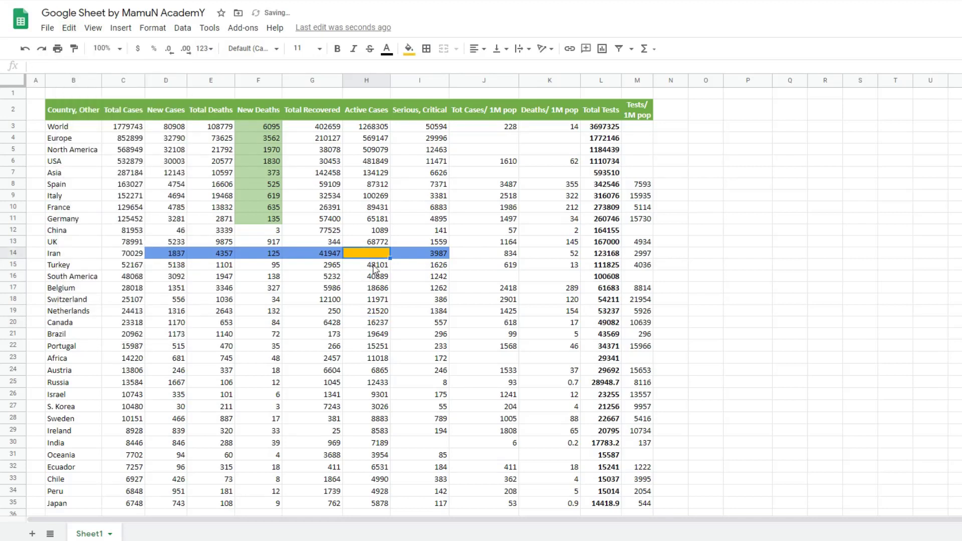
pyautogui.moveTo(374, 266); pyautogui.dragTo(374, 395)
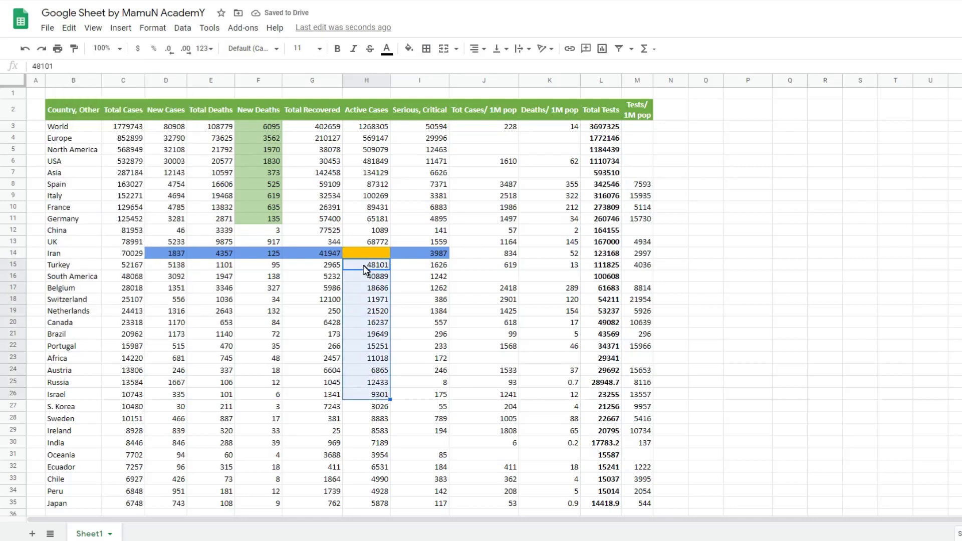
pyautogui.moveTo(364, 264); pyautogui.dragTo(365, 253)
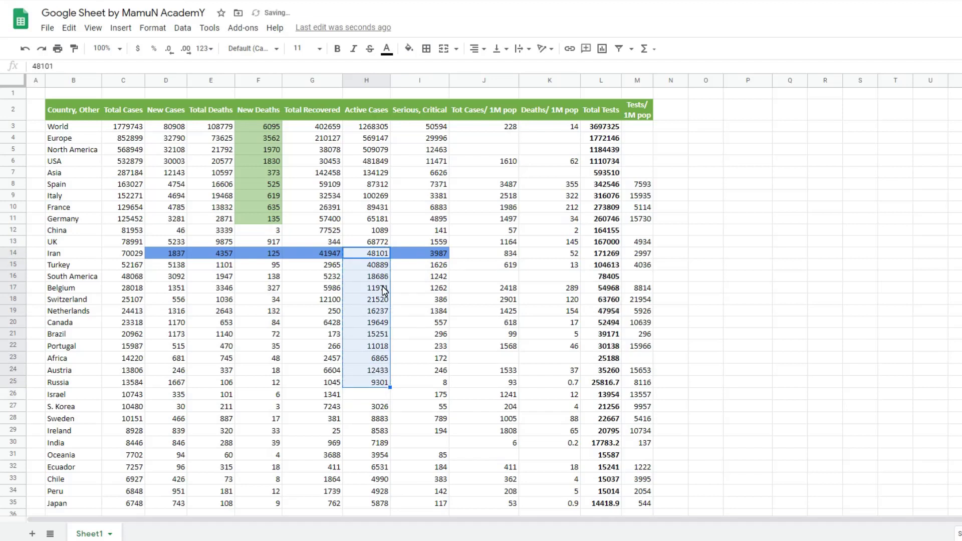
pyautogui.hotkey('ctrl', 'z')
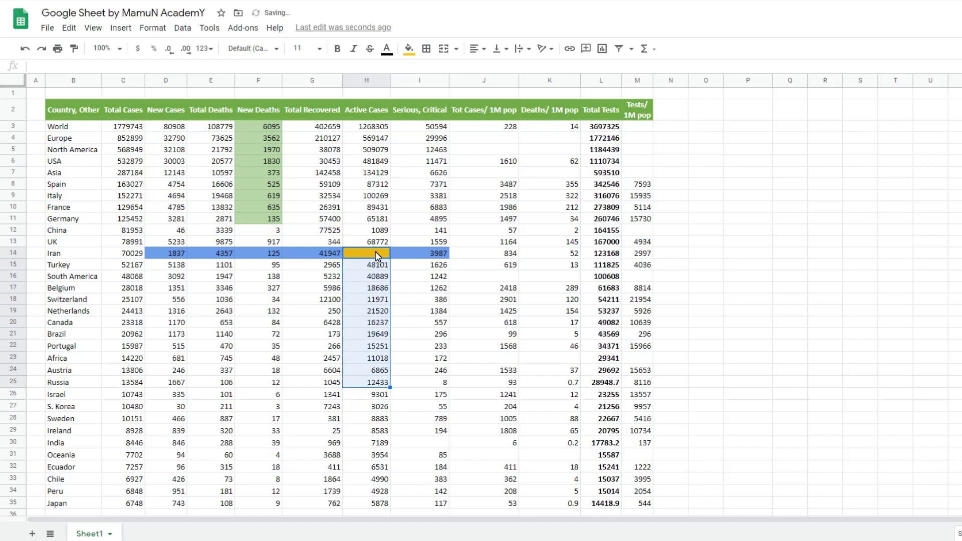
pyautogui.click(373, 255)
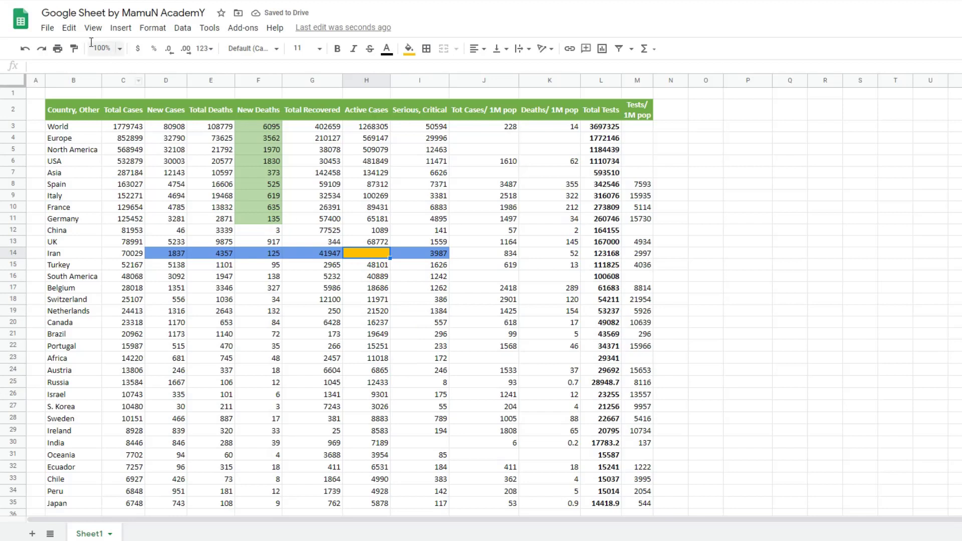
pyautogui.click(70, 30)
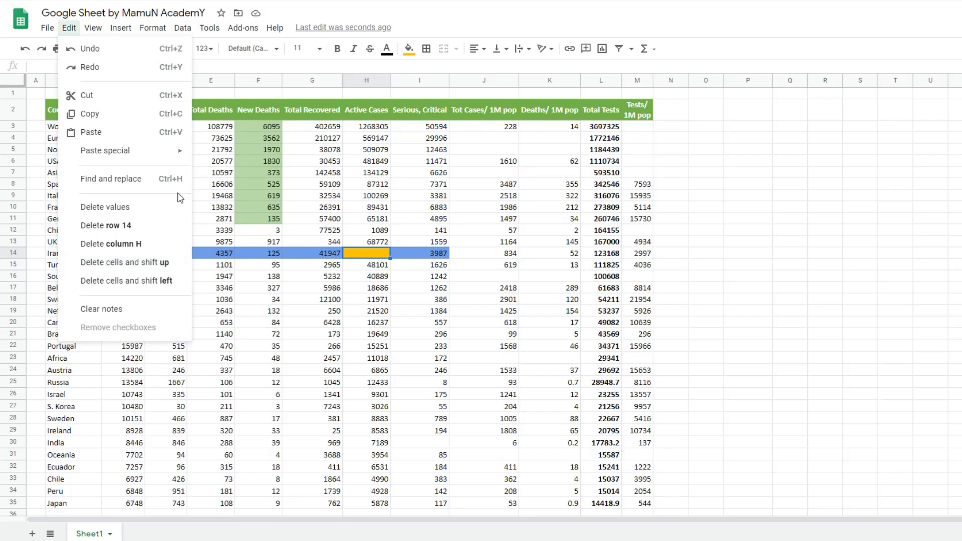
pyautogui.click(161, 262)
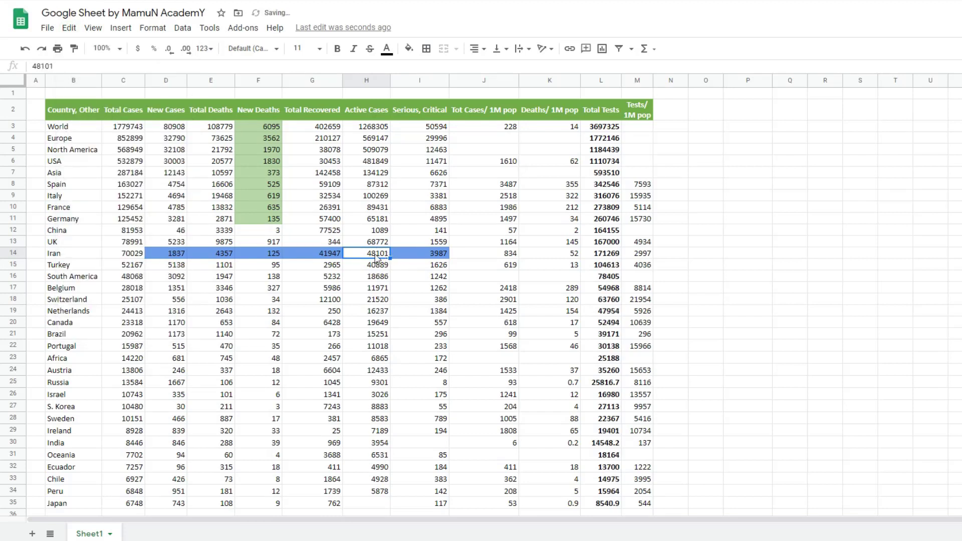
pyautogui.hotkey('ctrl', 'z')
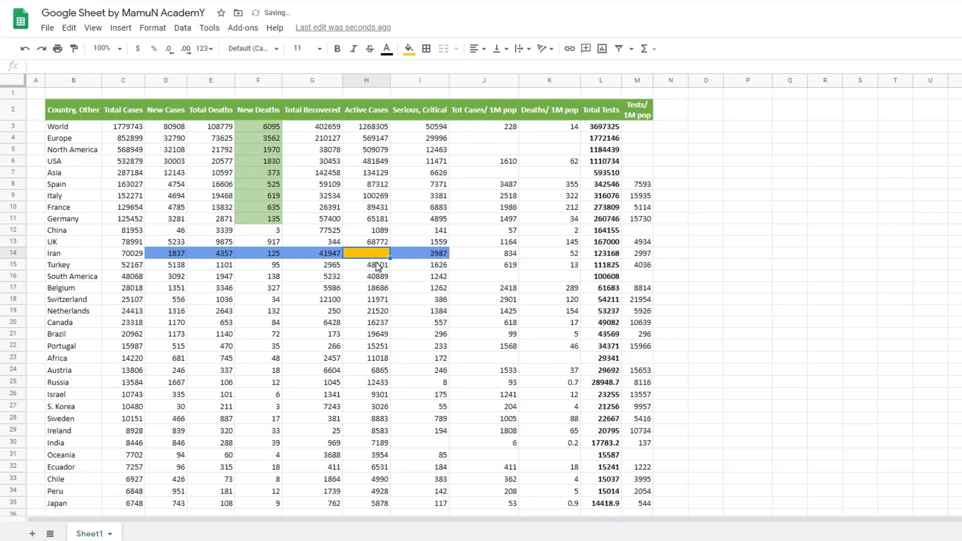
pyautogui.moveTo(434, 254); pyautogui.dragTo(528, 257)
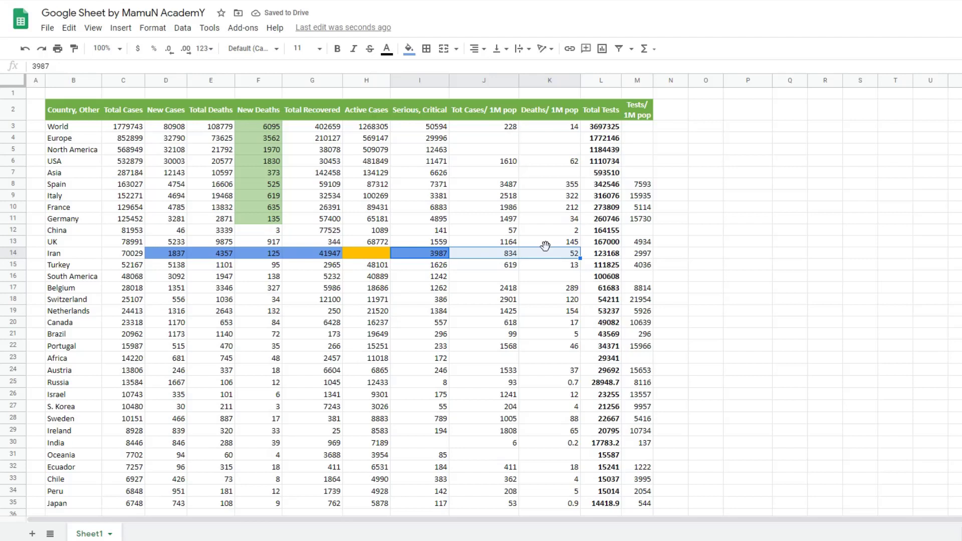
# Copy H14:J14, then delete H14 shifting row 14's cells left
pyautogui.hotkey('ctrl', 'c')
pyautogui.hotkey('ctrl', 'v')
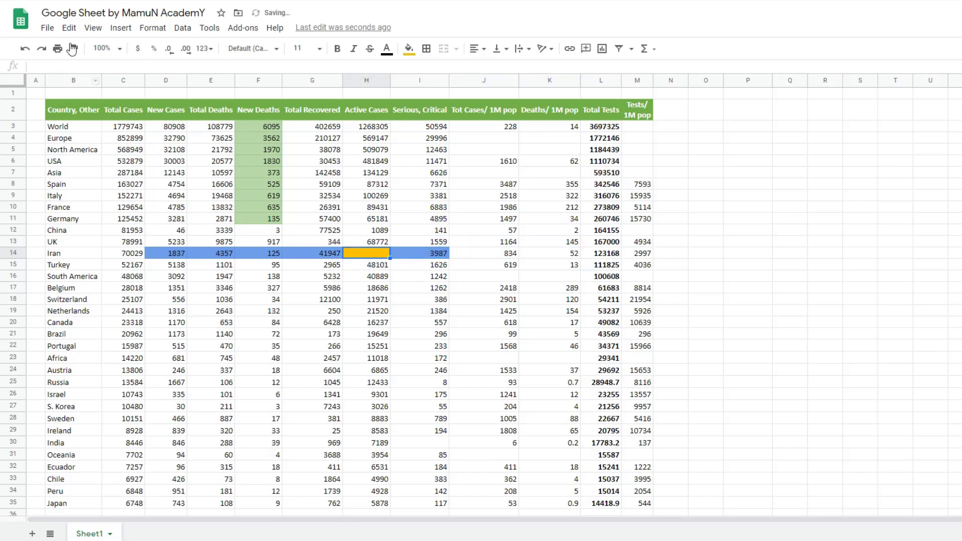
pyautogui.click(69, 28)
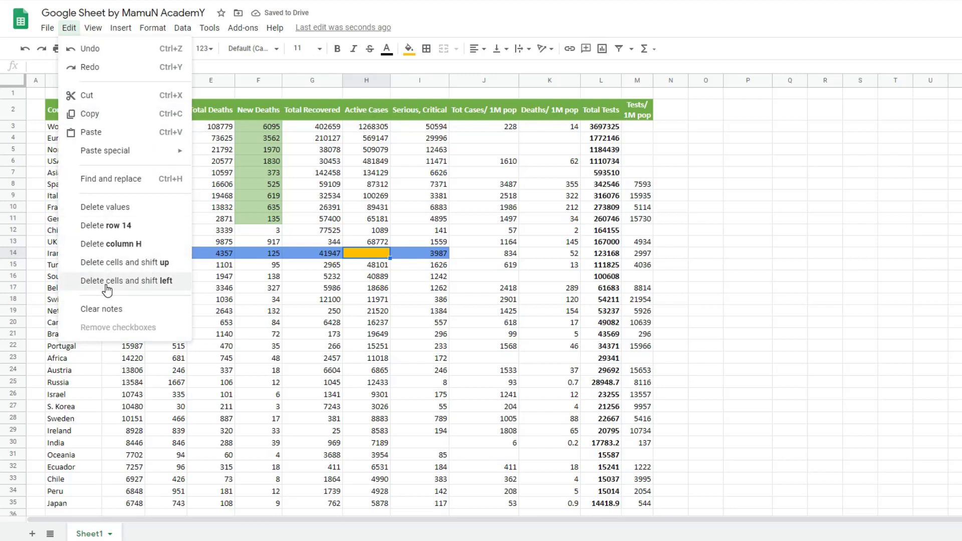
pyautogui.click(157, 282)
pyautogui.click(361, 277)
# Undo the shift-left deletion so Iran's row 14 is intact again
pyautogui.click(371, 245)
pyautogui.hotkey('ctrl', 'z')
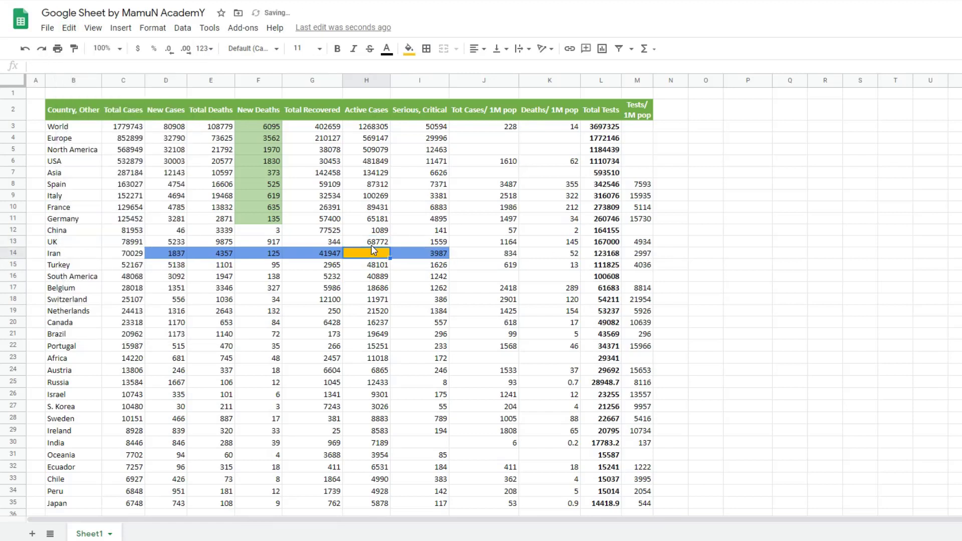
pyautogui.click(70, 28)
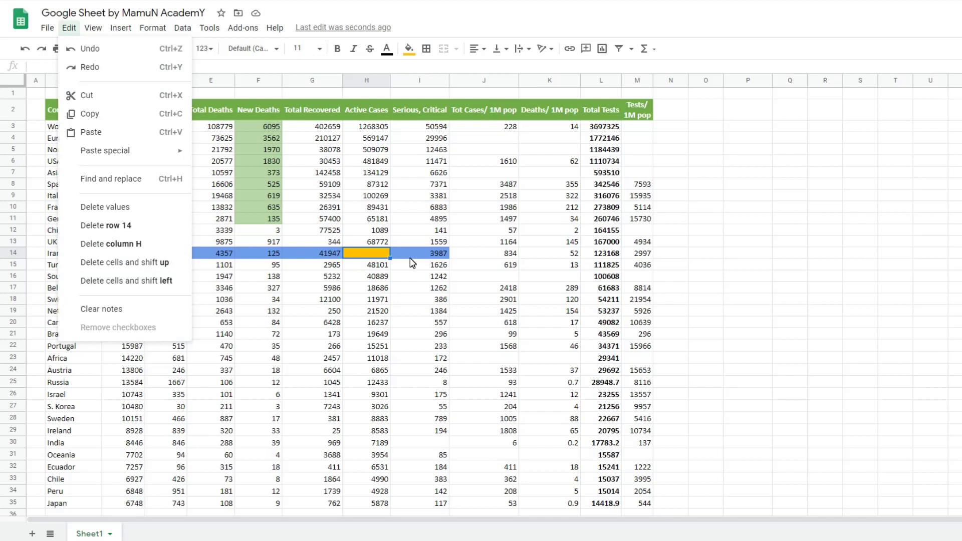
pyautogui.rightClick(377, 257)
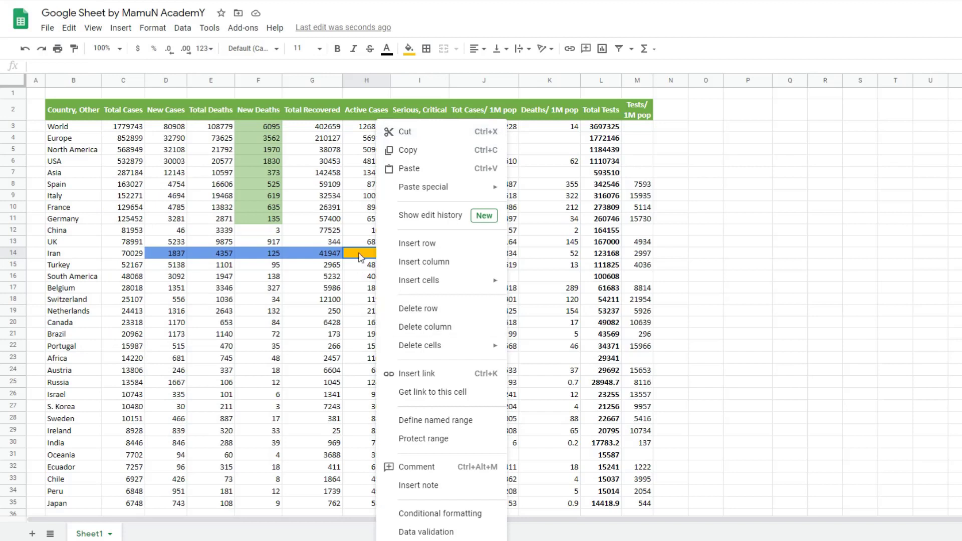
pyautogui.press('Escape')
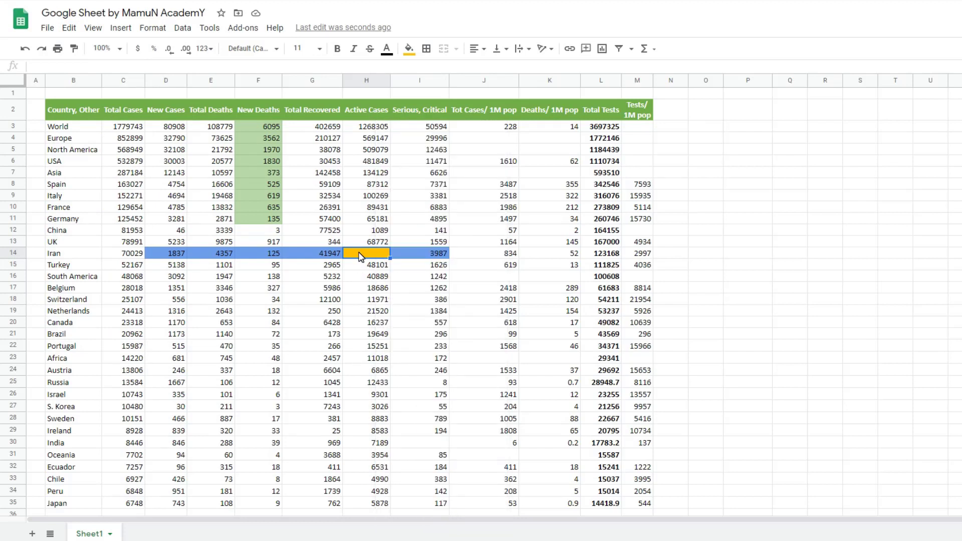
pyautogui.click(69, 27)
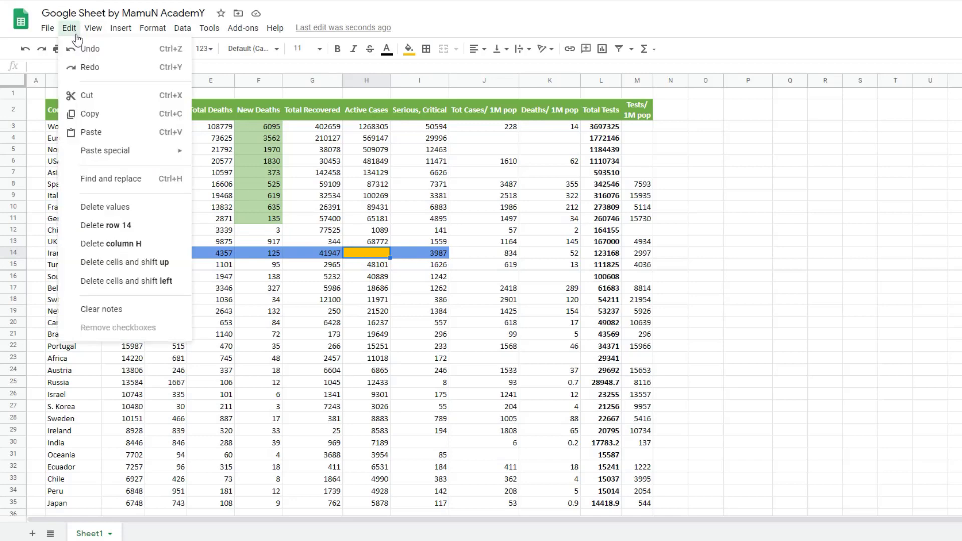
pyautogui.rightClick(369, 254)
pyautogui.moveTo(413, 344)
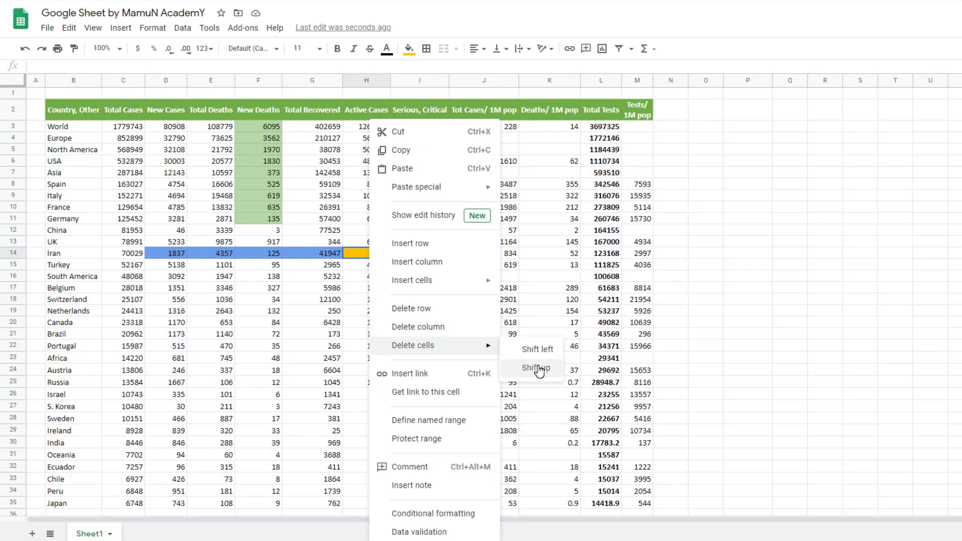
pyautogui.click(536, 368)
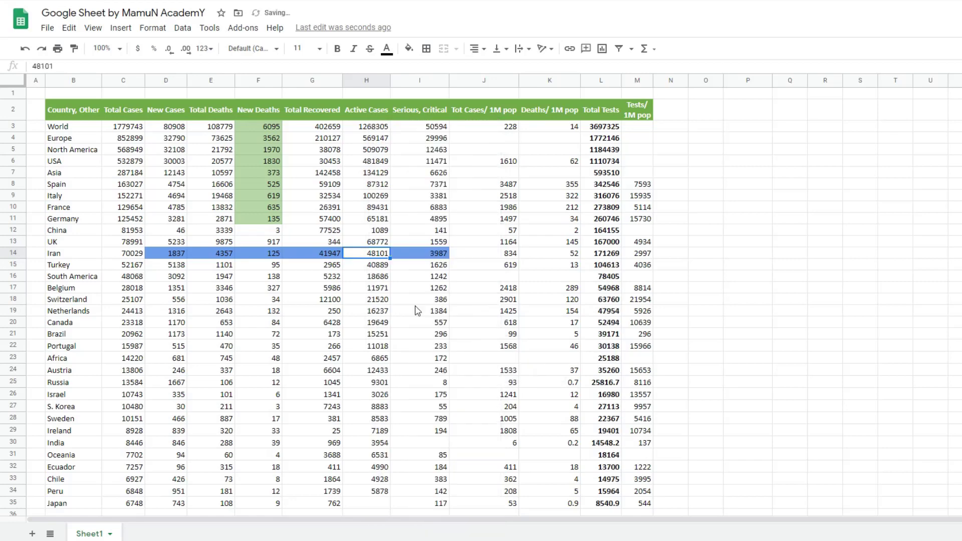
pyautogui.press('Delete')
pyautogui.rightClick(372, 249)
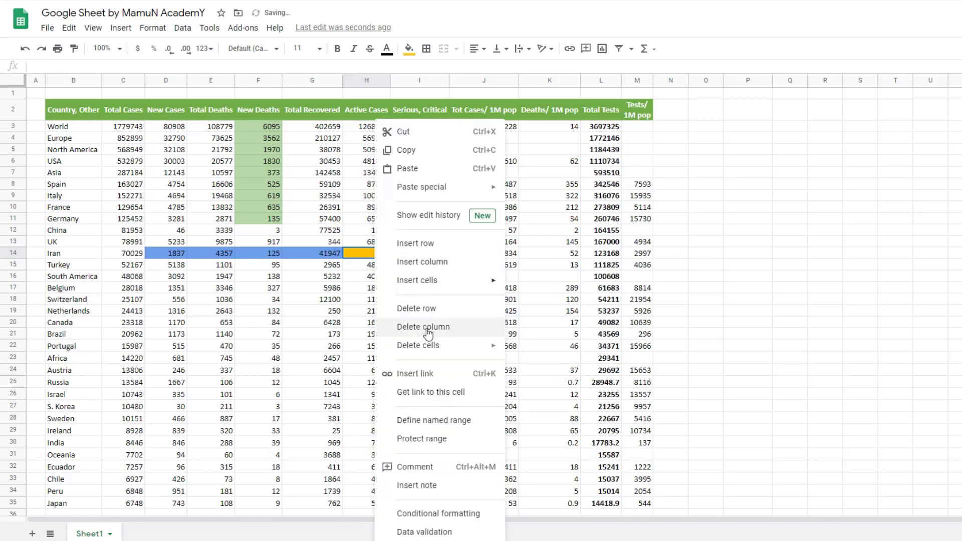
pyautogui.press('Escape')
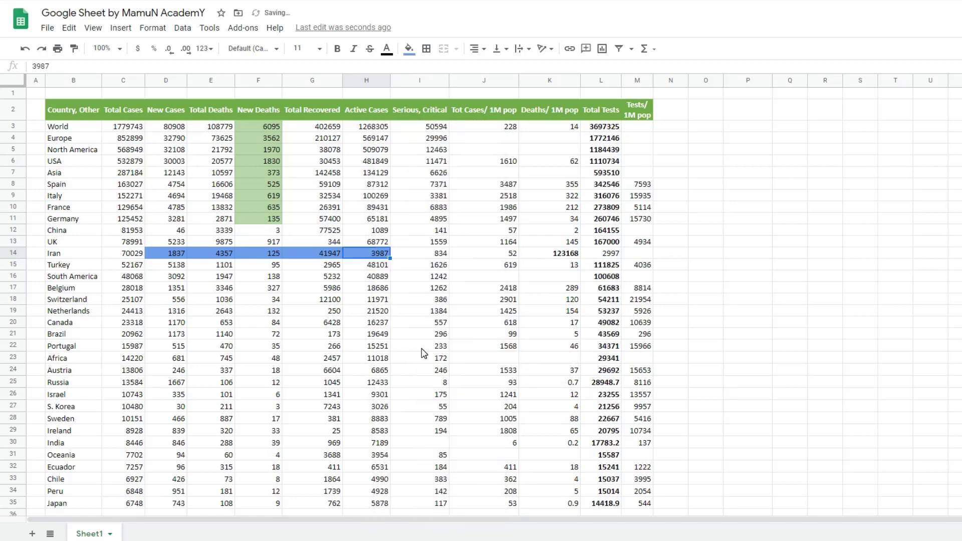
pyautogui.hotkey('shift', 'Right')
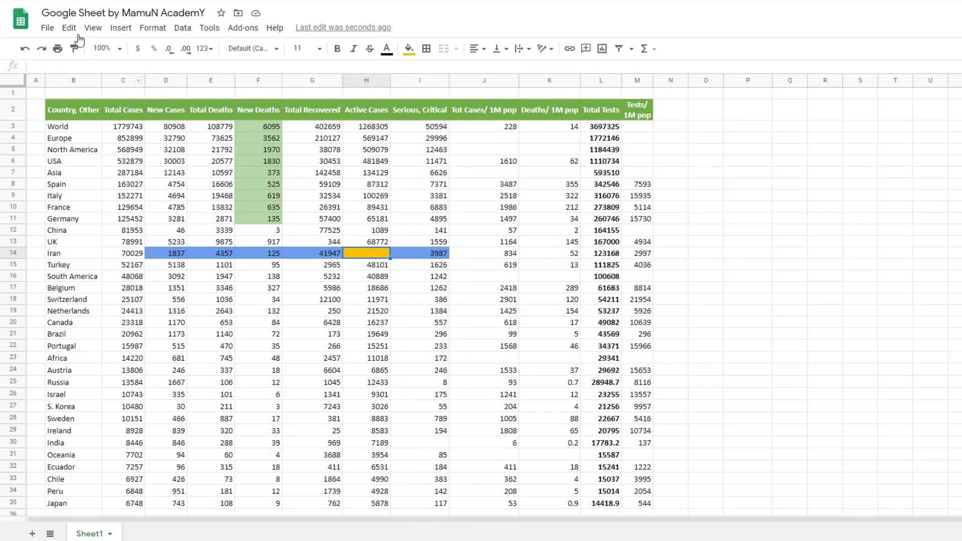
pyautogui.click(70, 29)
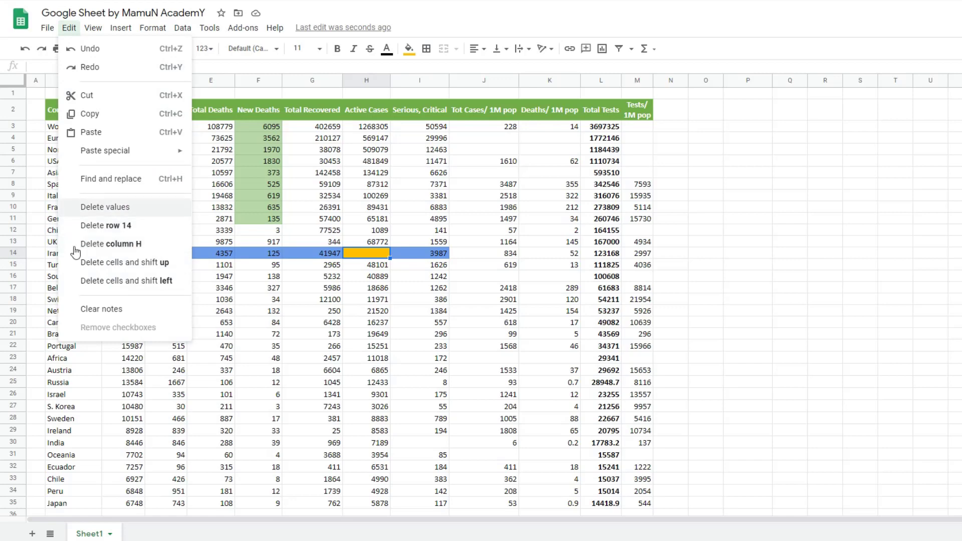
pyautogui.click(147, 181)
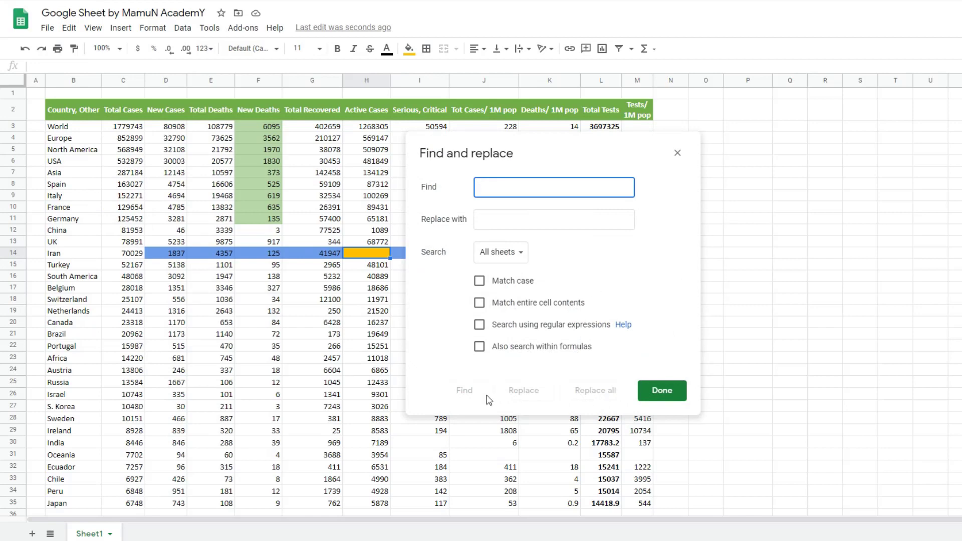
pyautogui.click(679, 154)
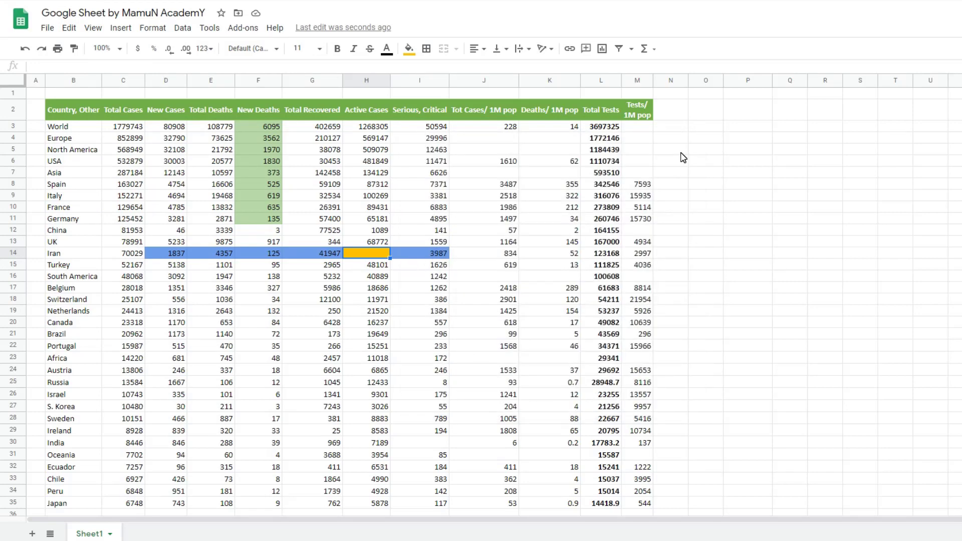